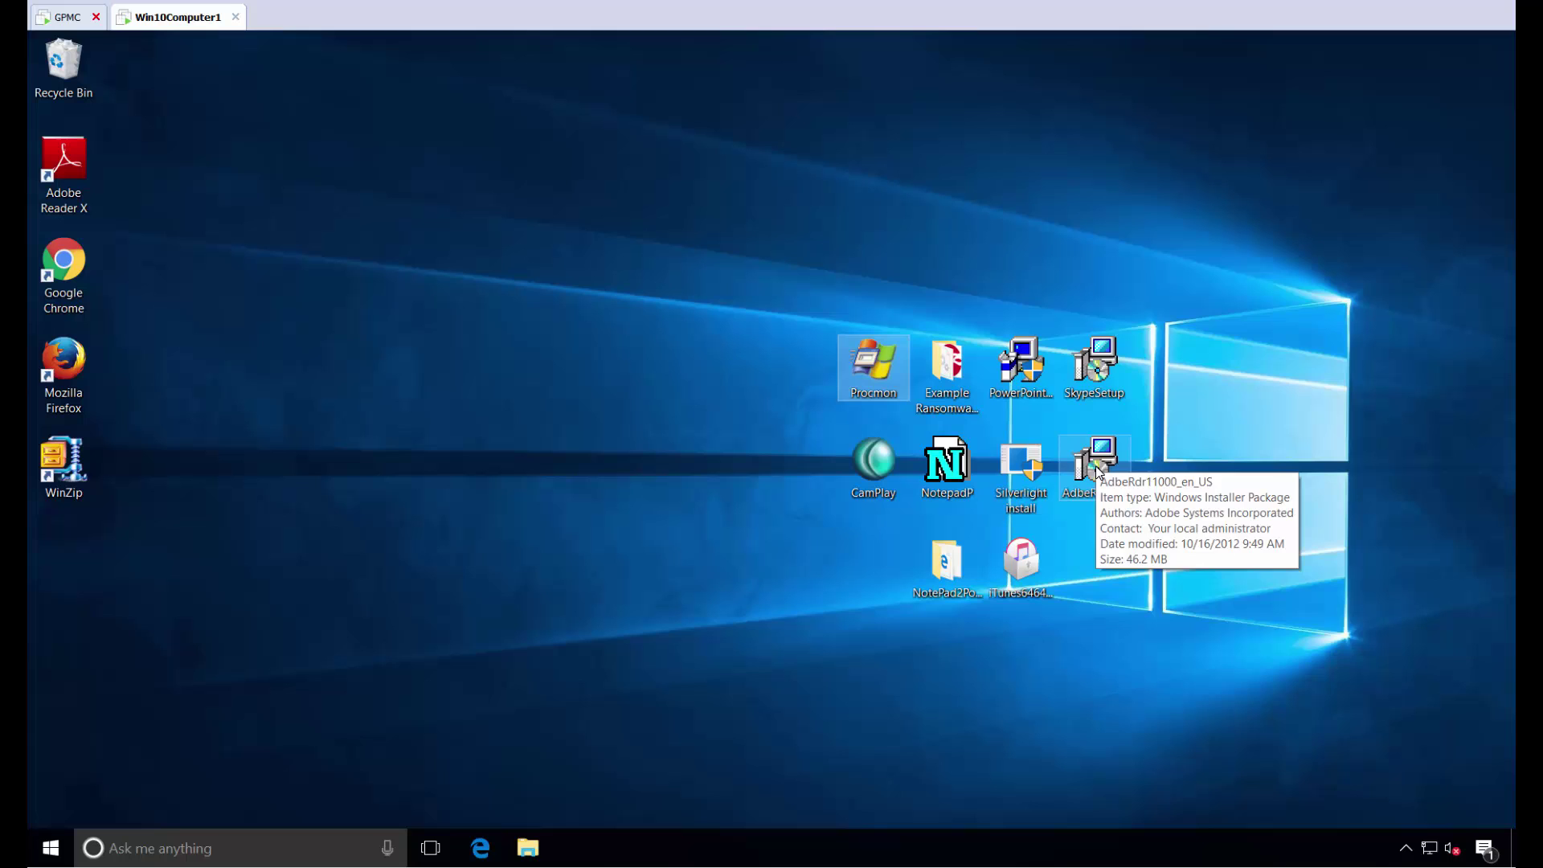
Run SkypeSetup through the wizard to Install, decline the admin credentials prompt, and close the interrupted setup
click(1113, 378)
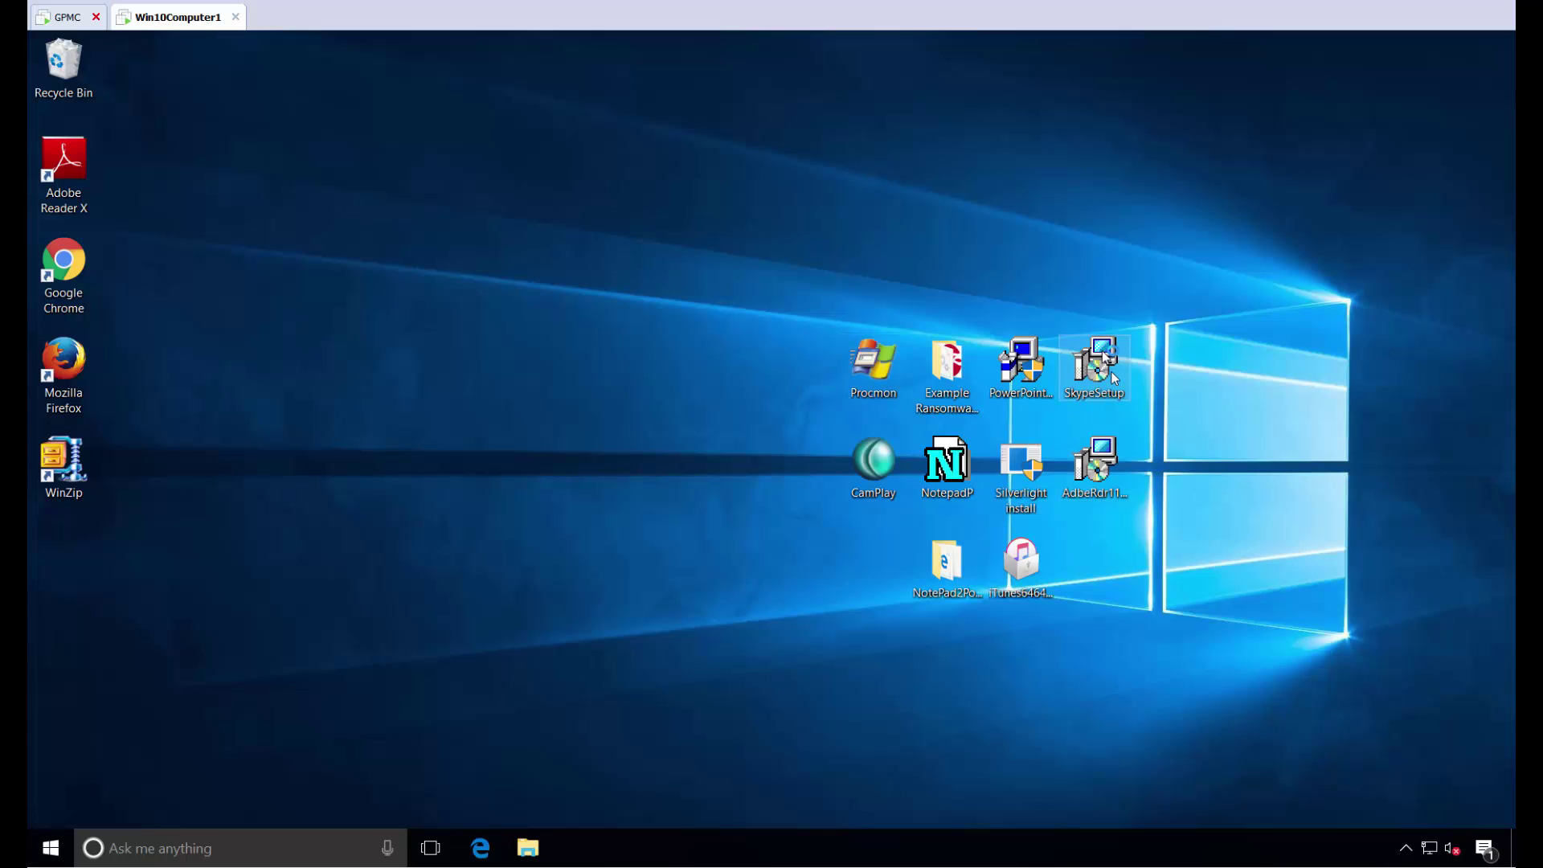
double_click(1113, 378)
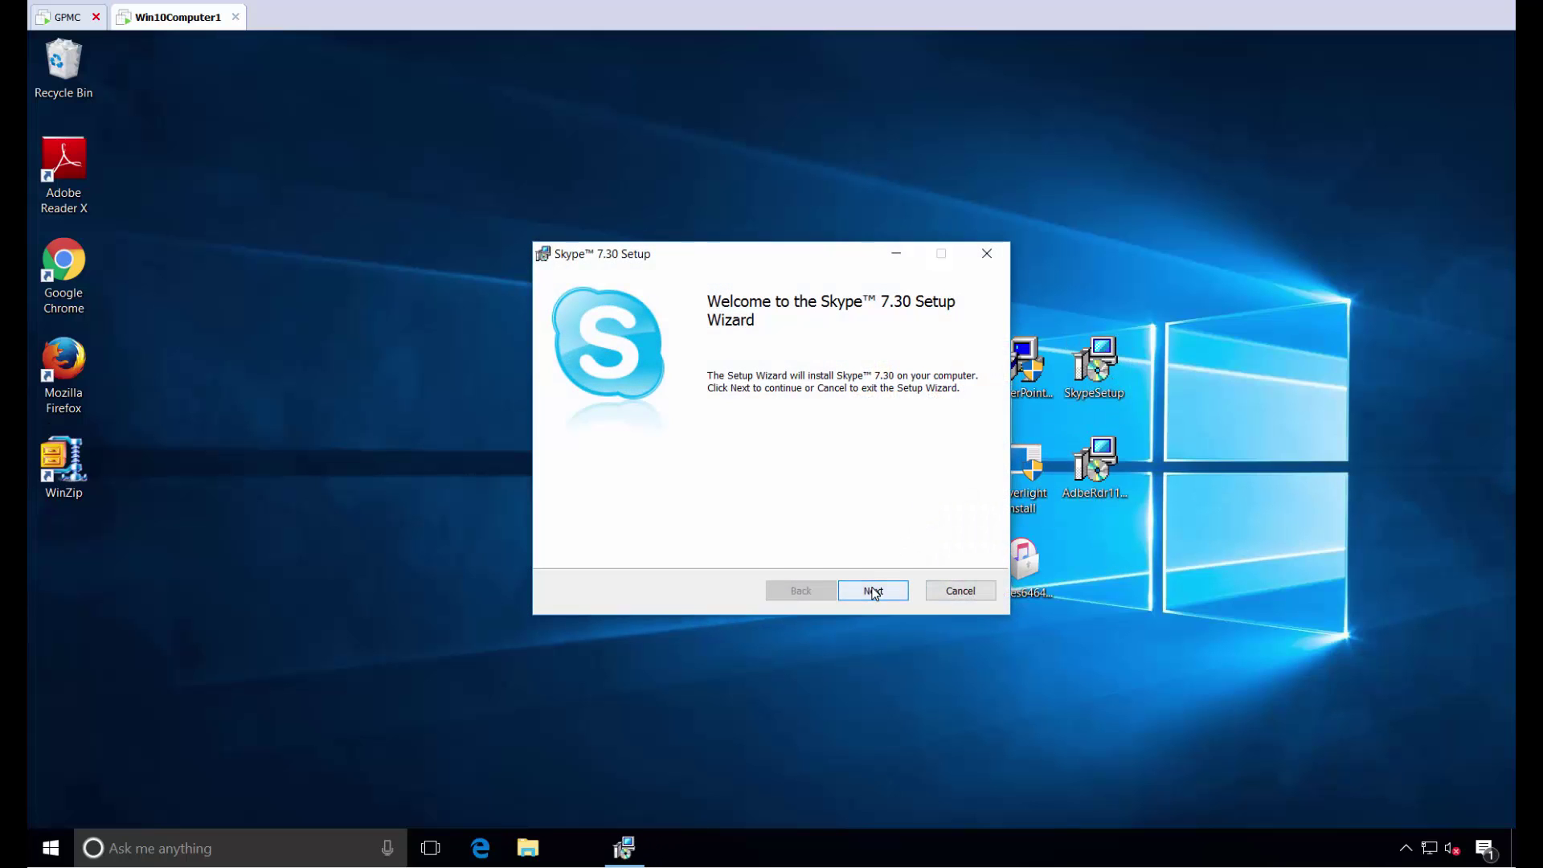
click(873, 591)
click(691, 545)
click(874, 591)
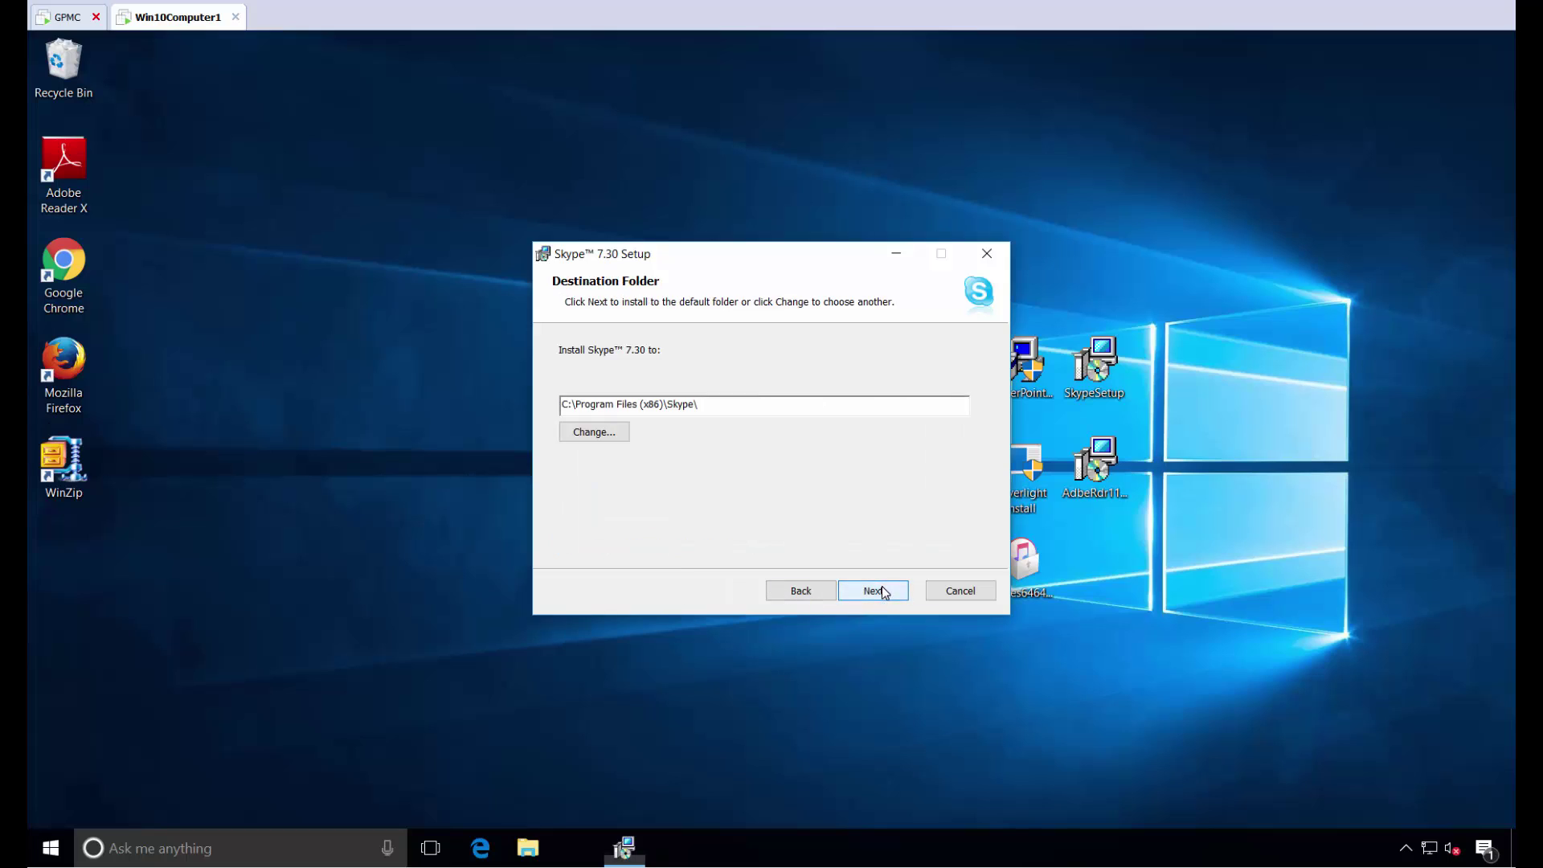
click(876, 592)
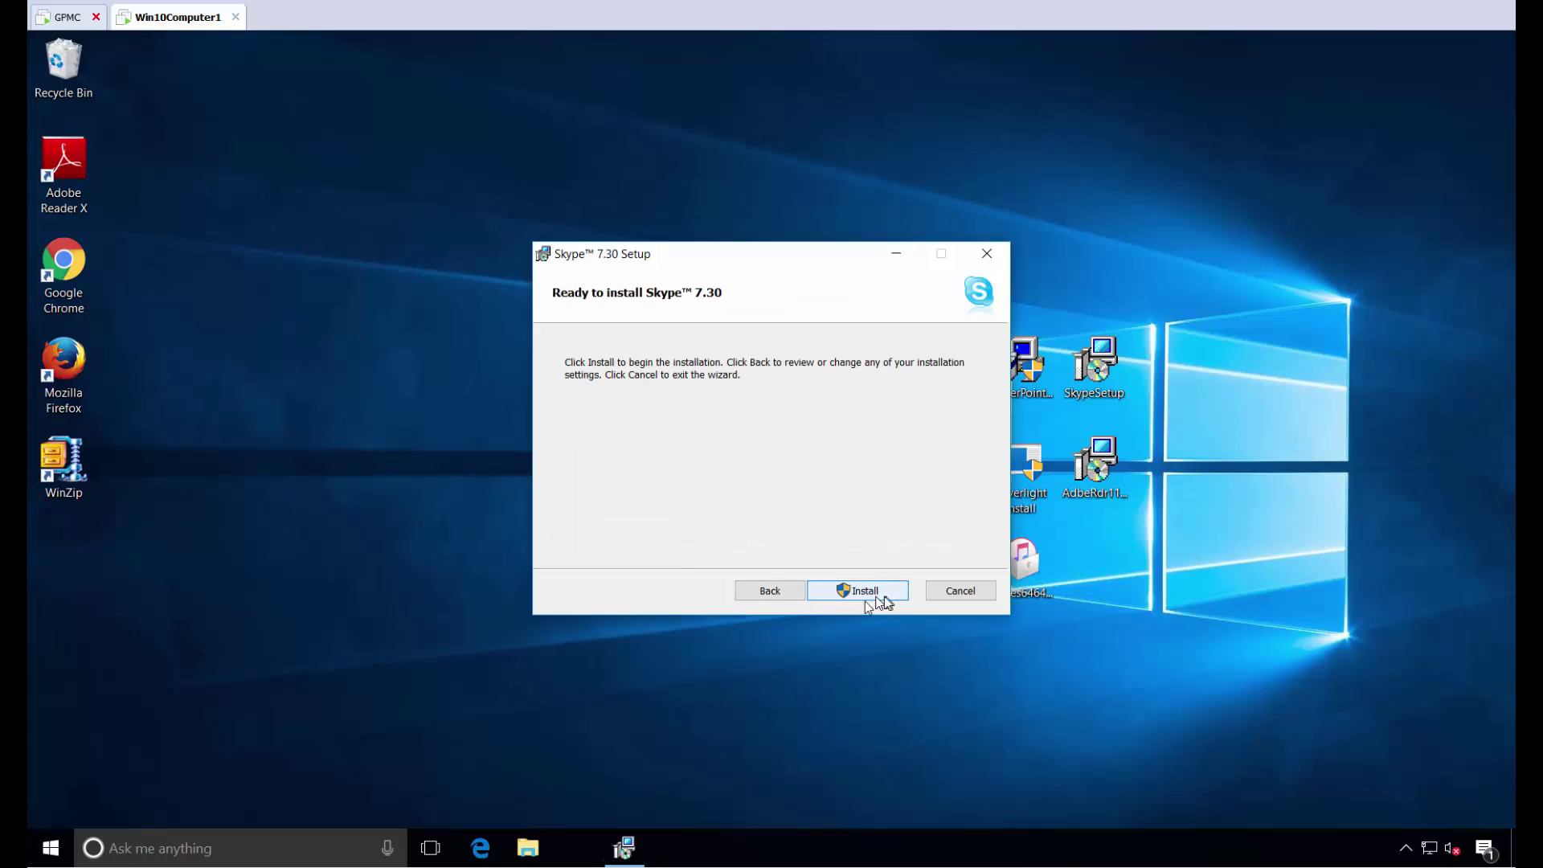
click(875, 599)
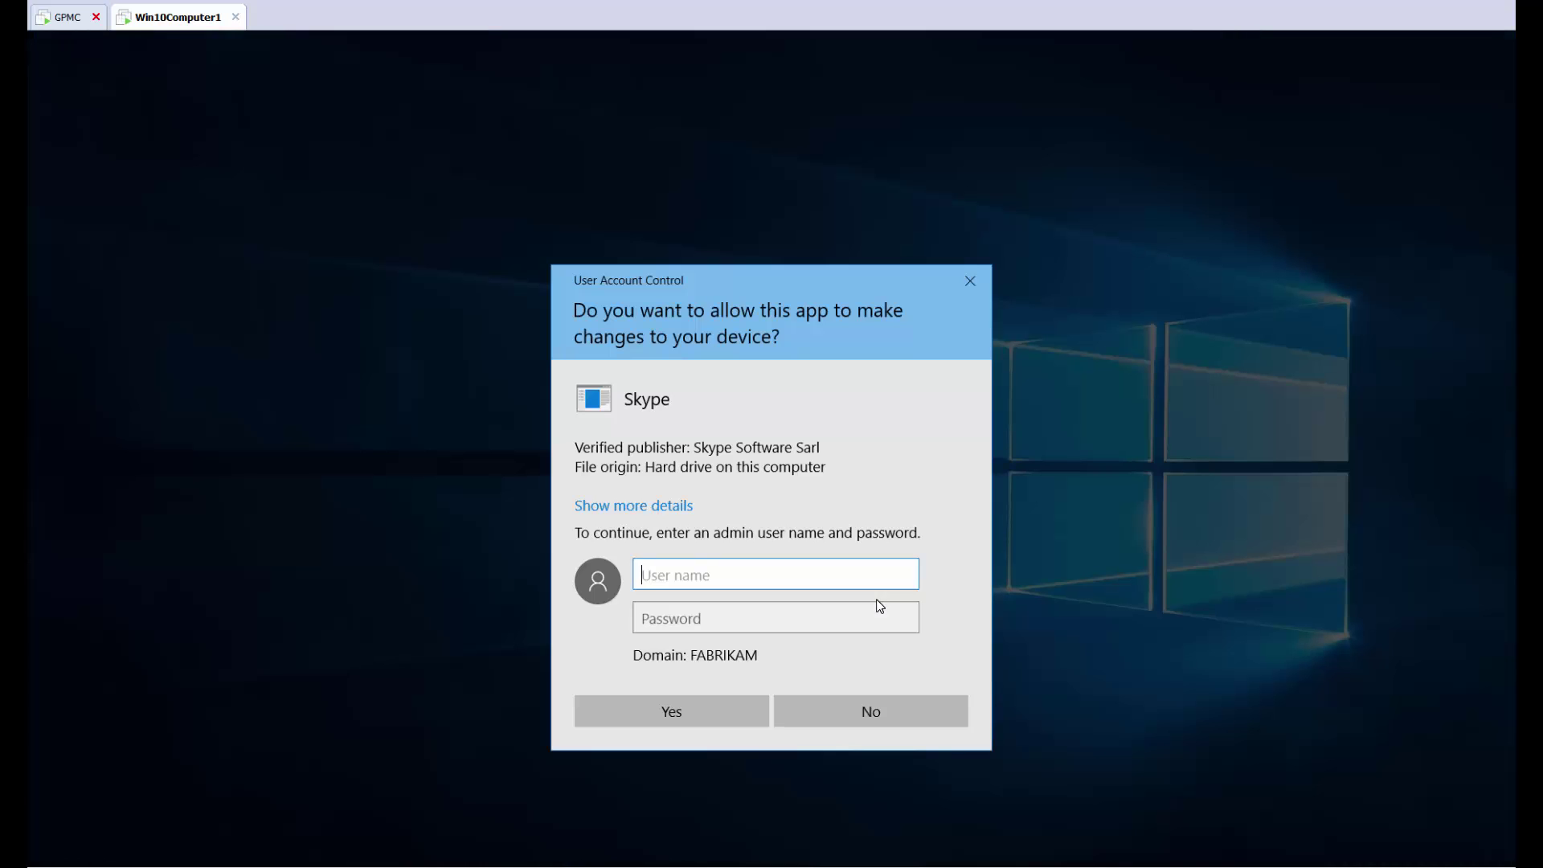
key(Escape)
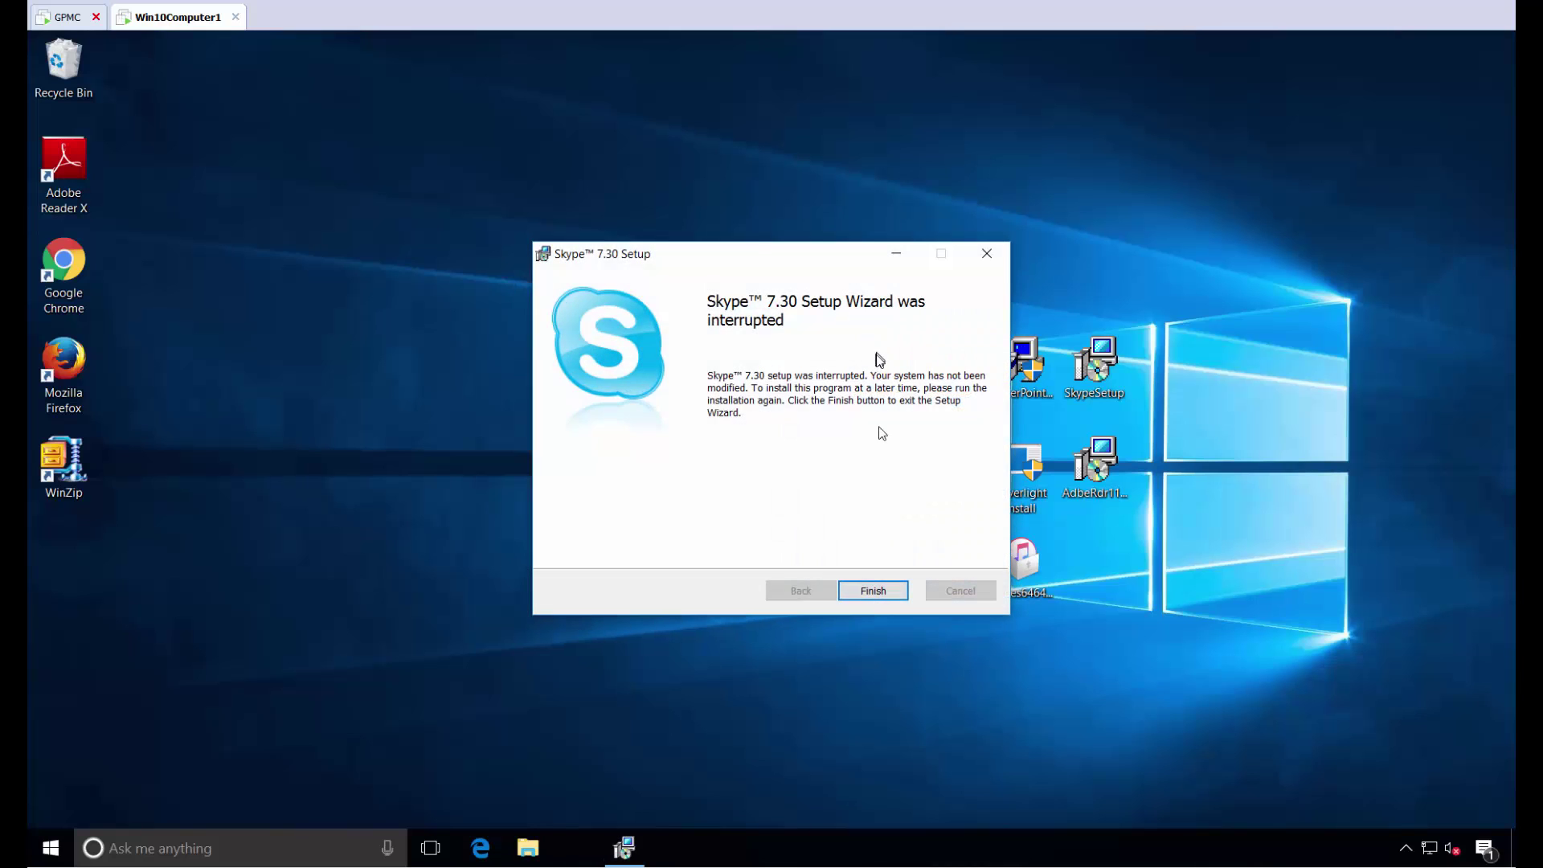
click(873, 591)
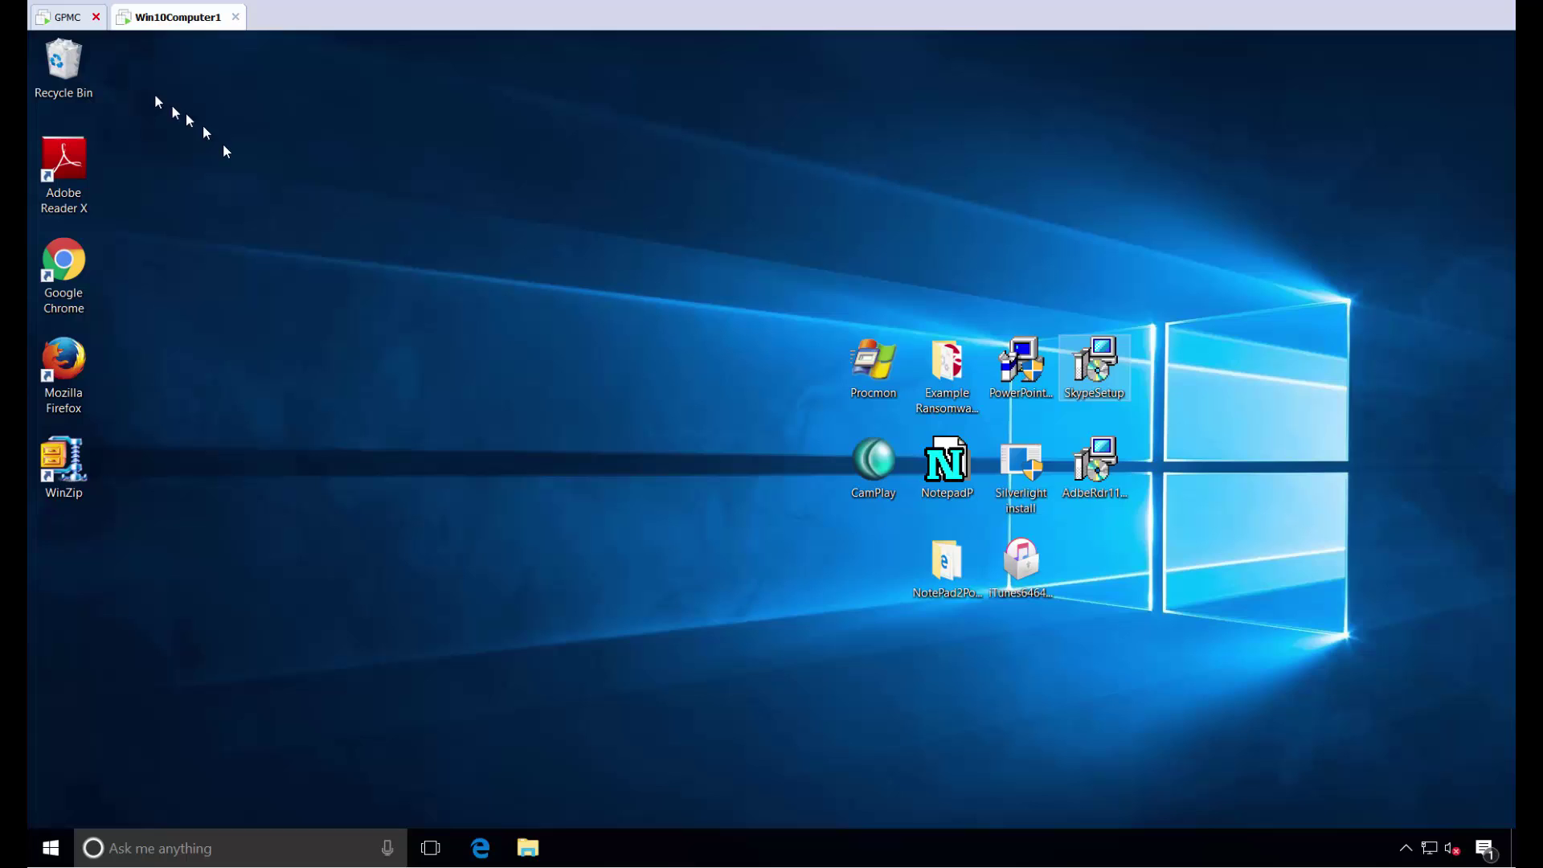
On the domain controller, create and link the GPO 'Let Standard Users install Skype for Desktop' under East Sales
click(56, 17)
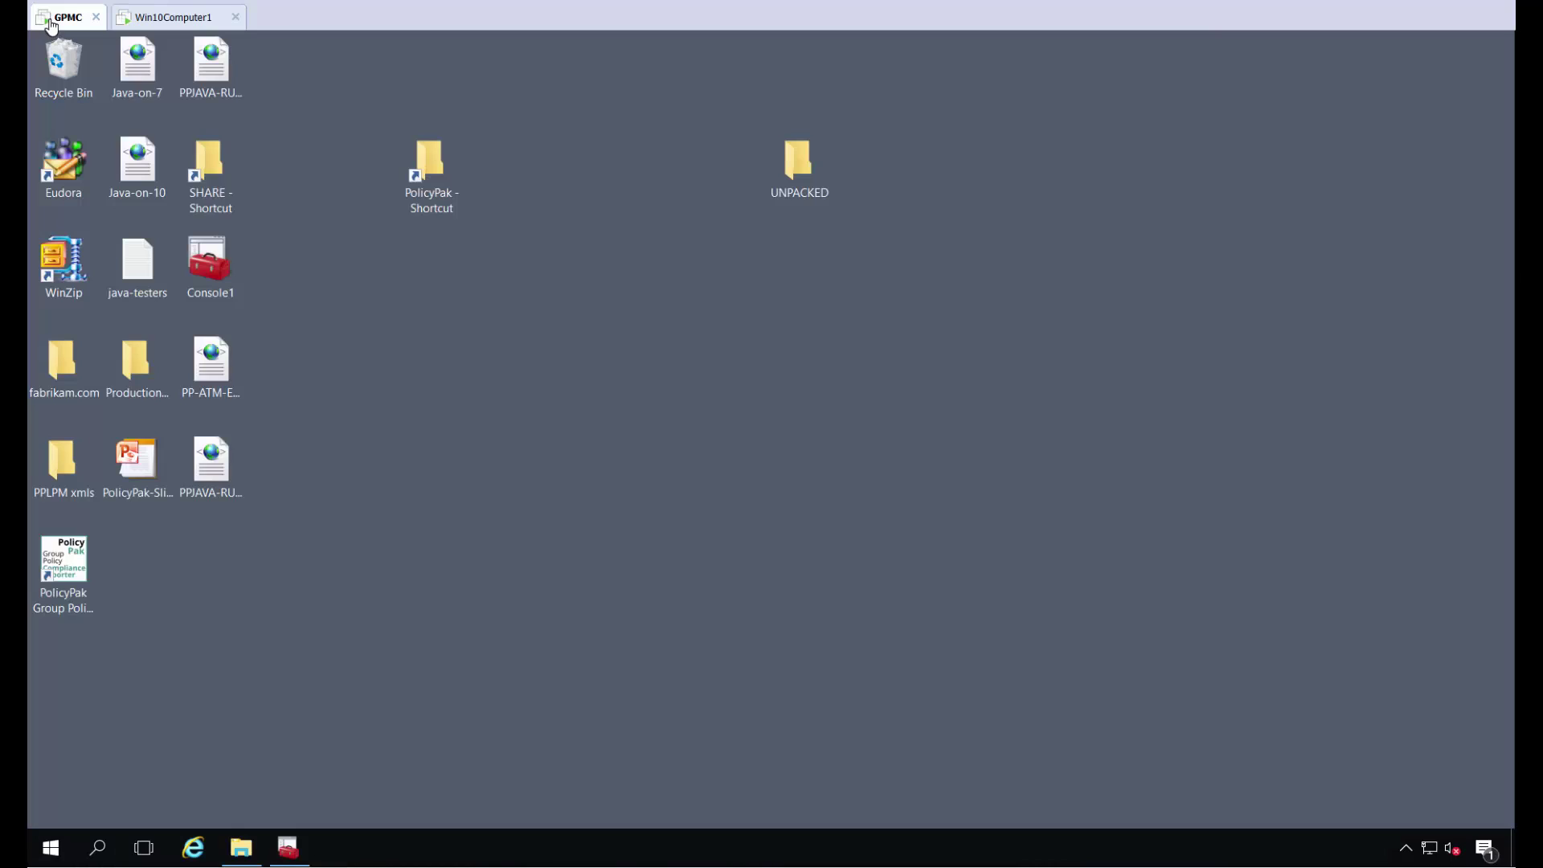
click(288, 847)
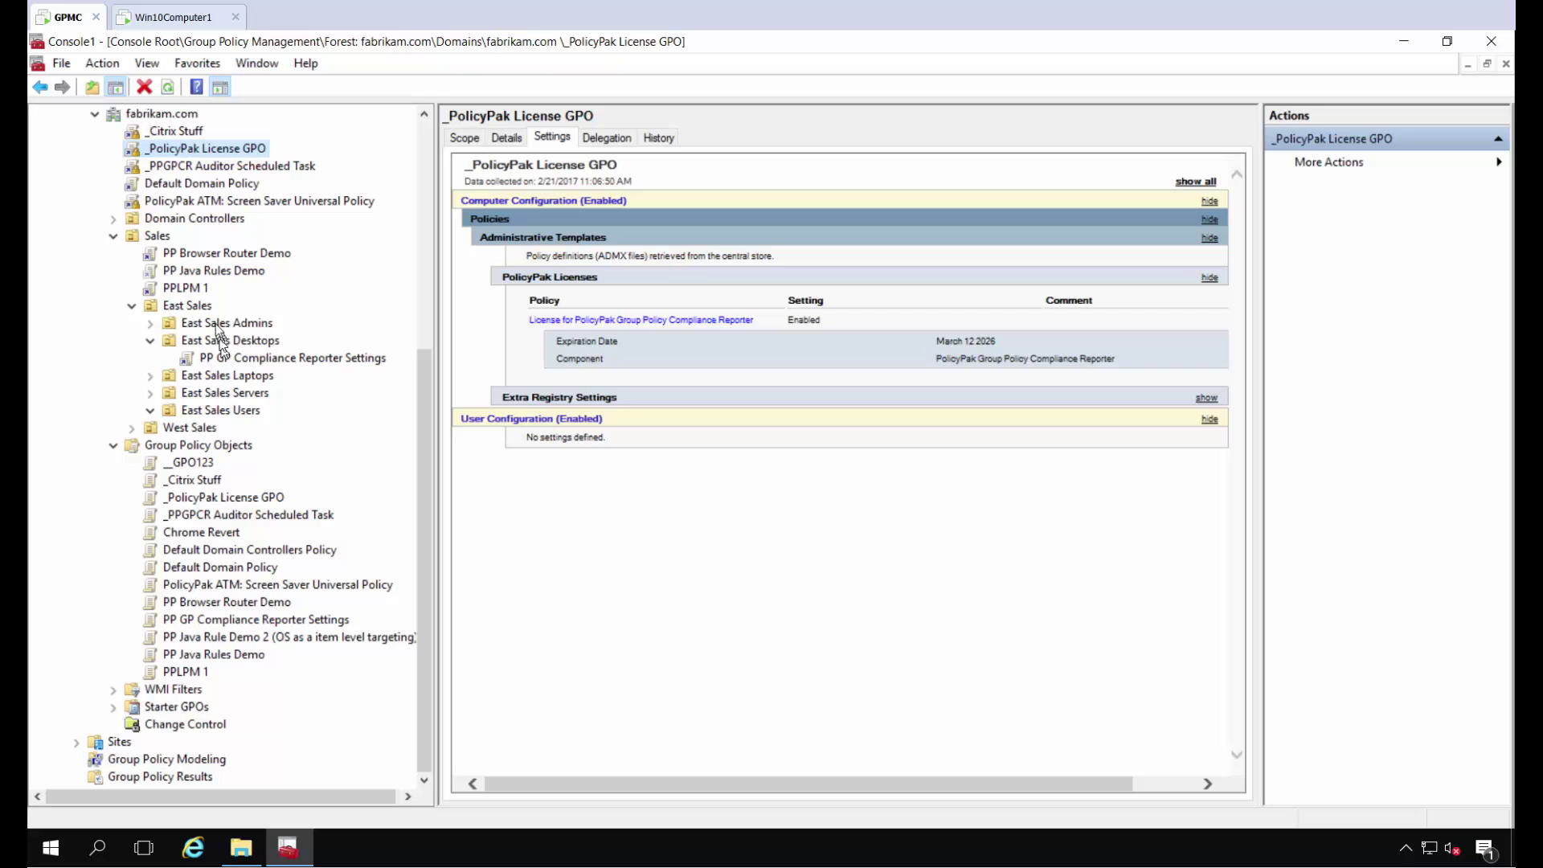
right_click(200, 306)
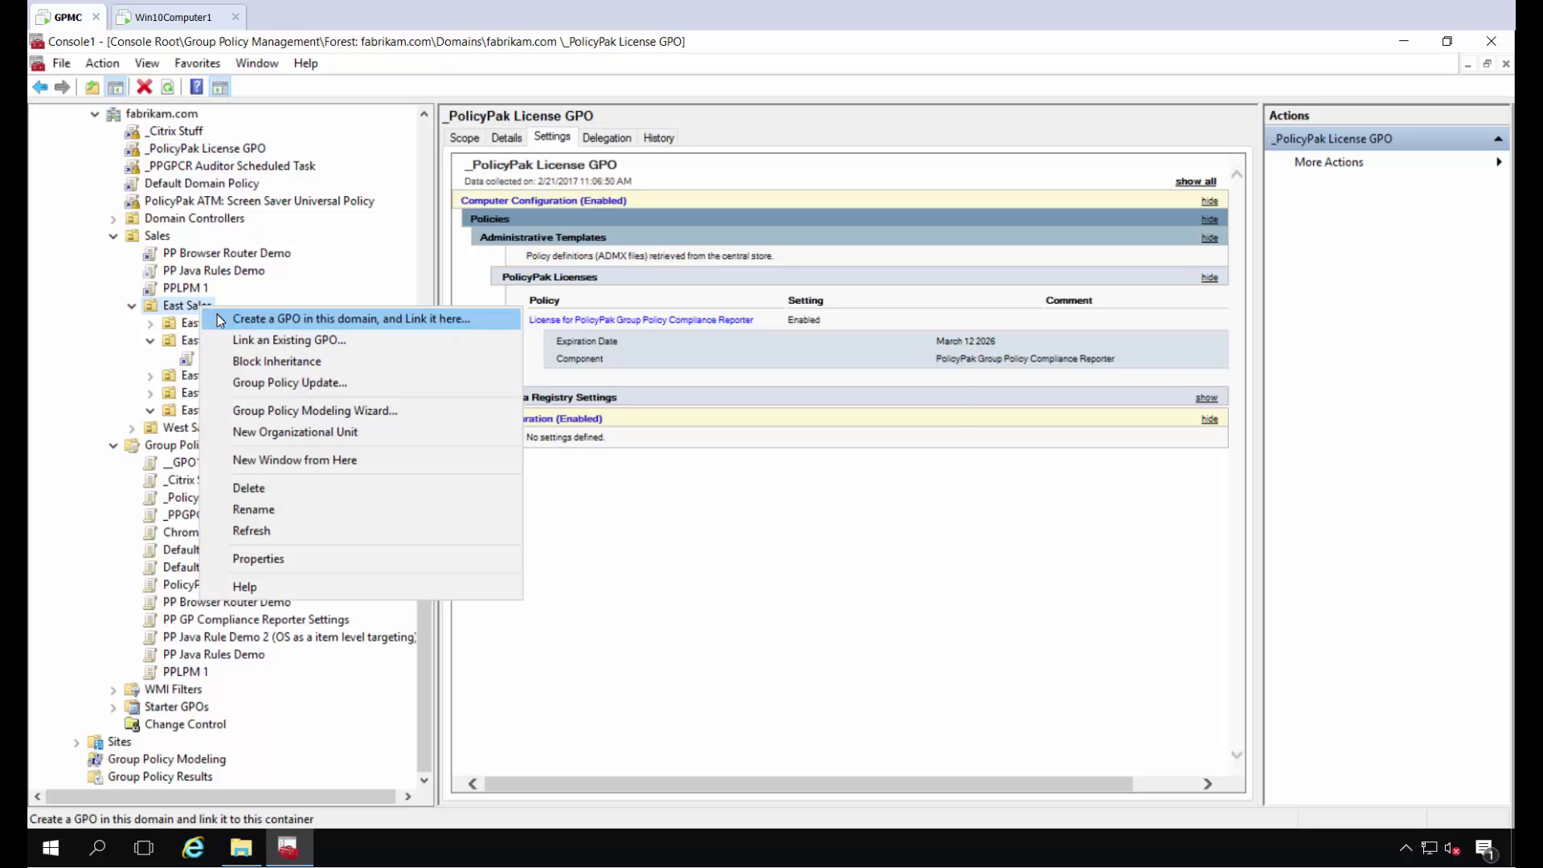
click(217, 315)
text(Le)
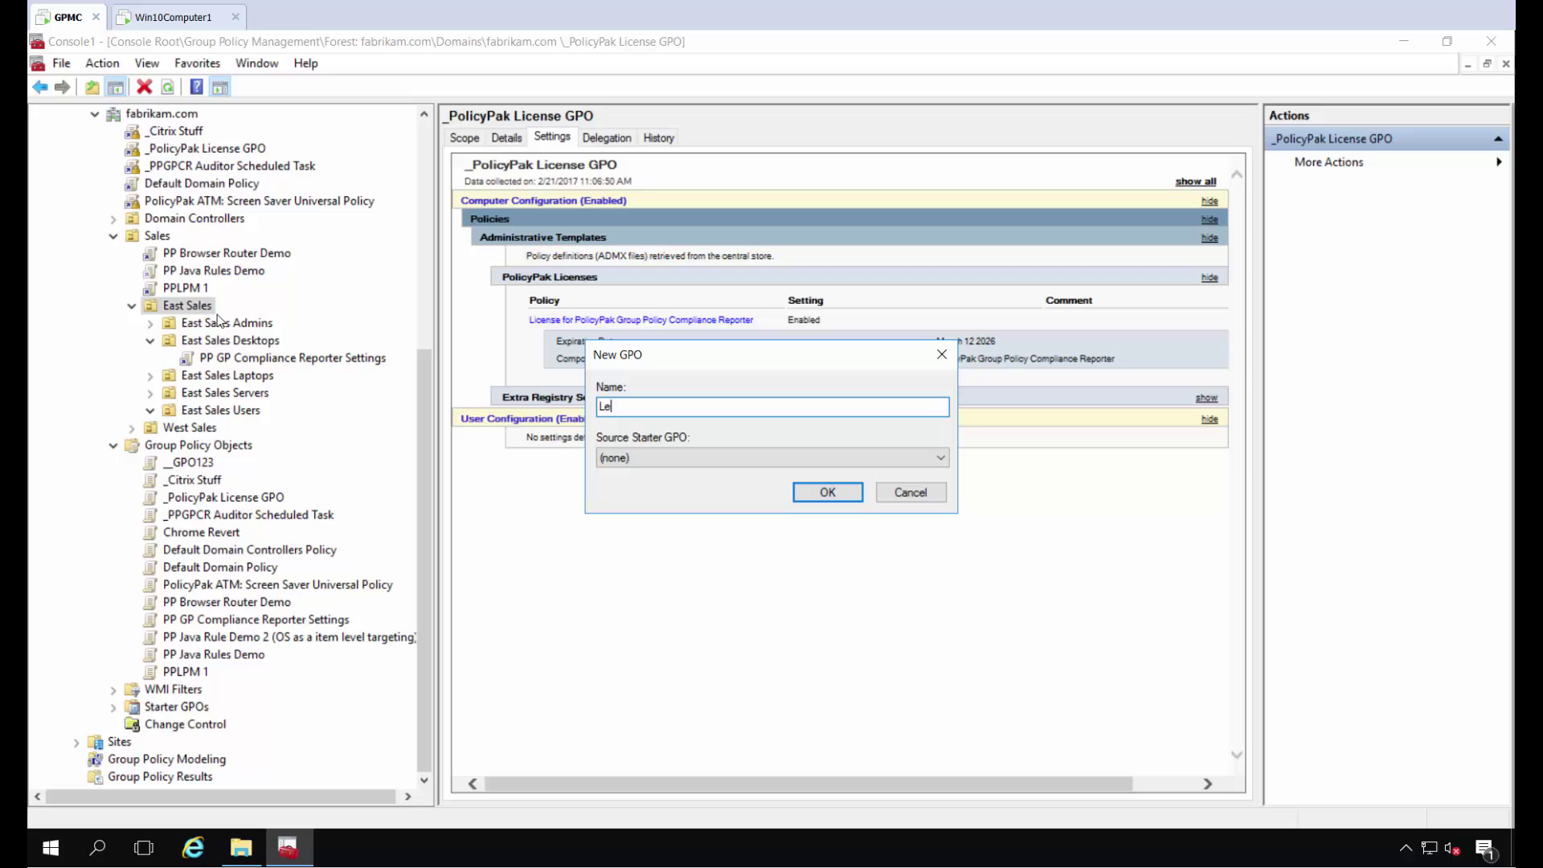
text(t Standard Users install Skype for Des)
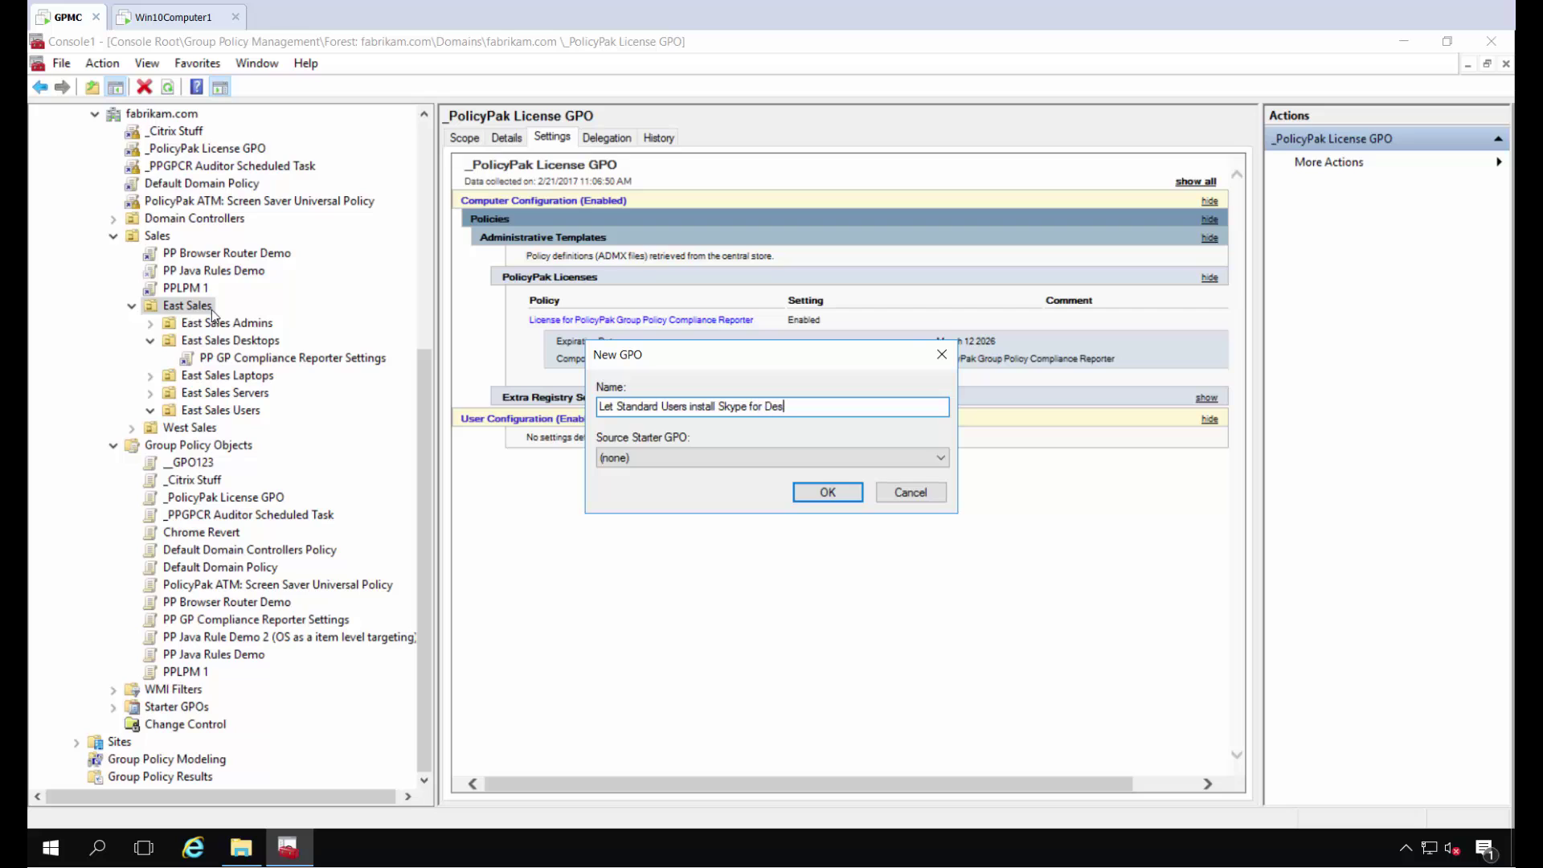
text(ktop)
key(Return)
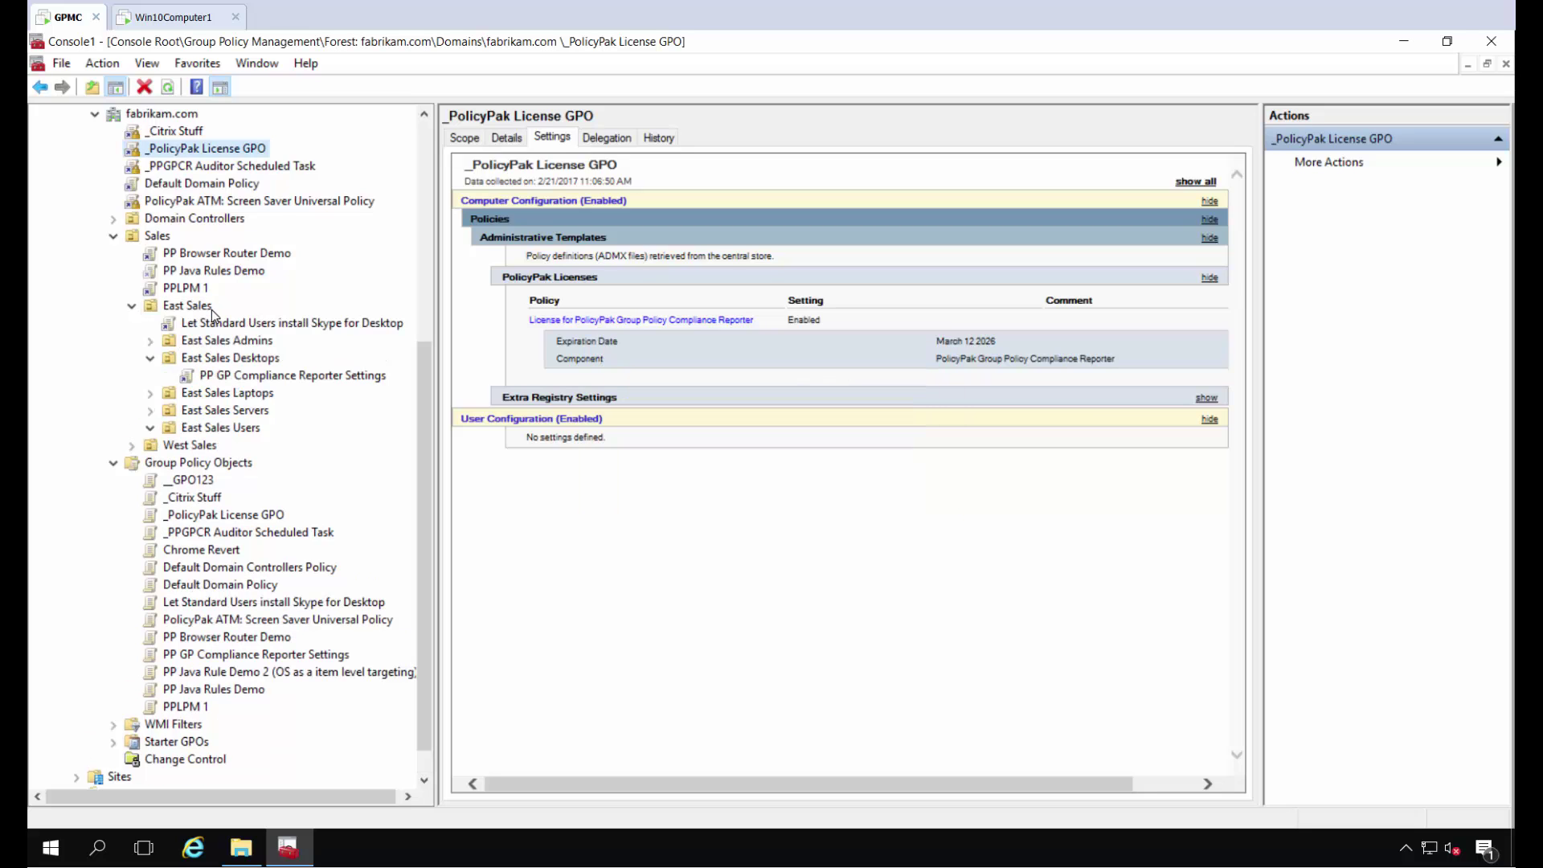
Edit the Skype GPO, maximized, at User Configuration > PolicyPak > Least Privilege Manager, showing the Add menu
right_click(261, 324)
key(Escape)
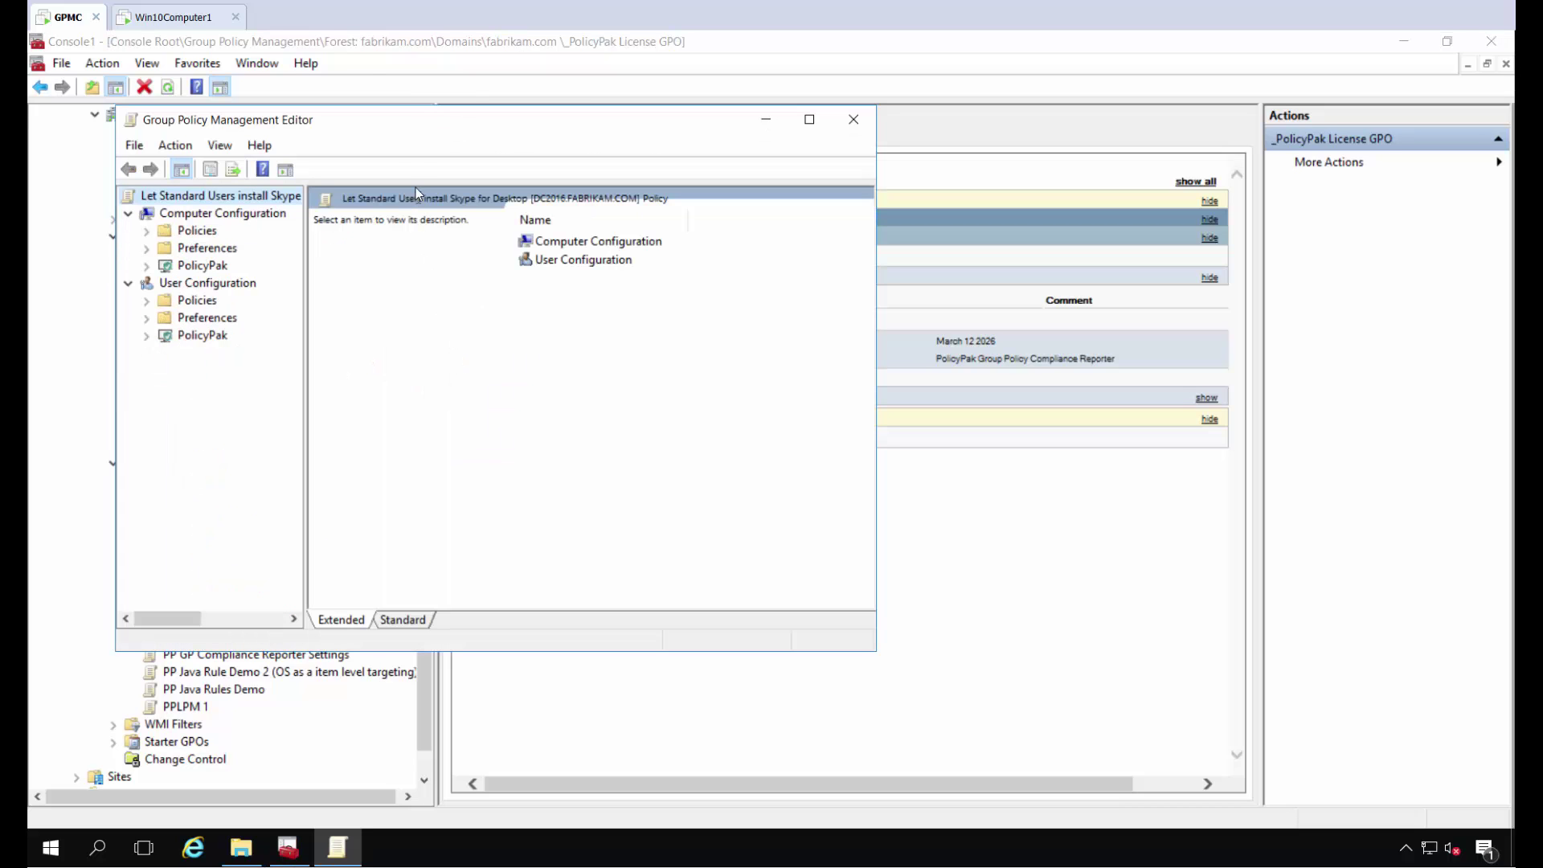
double_click(409, 128)
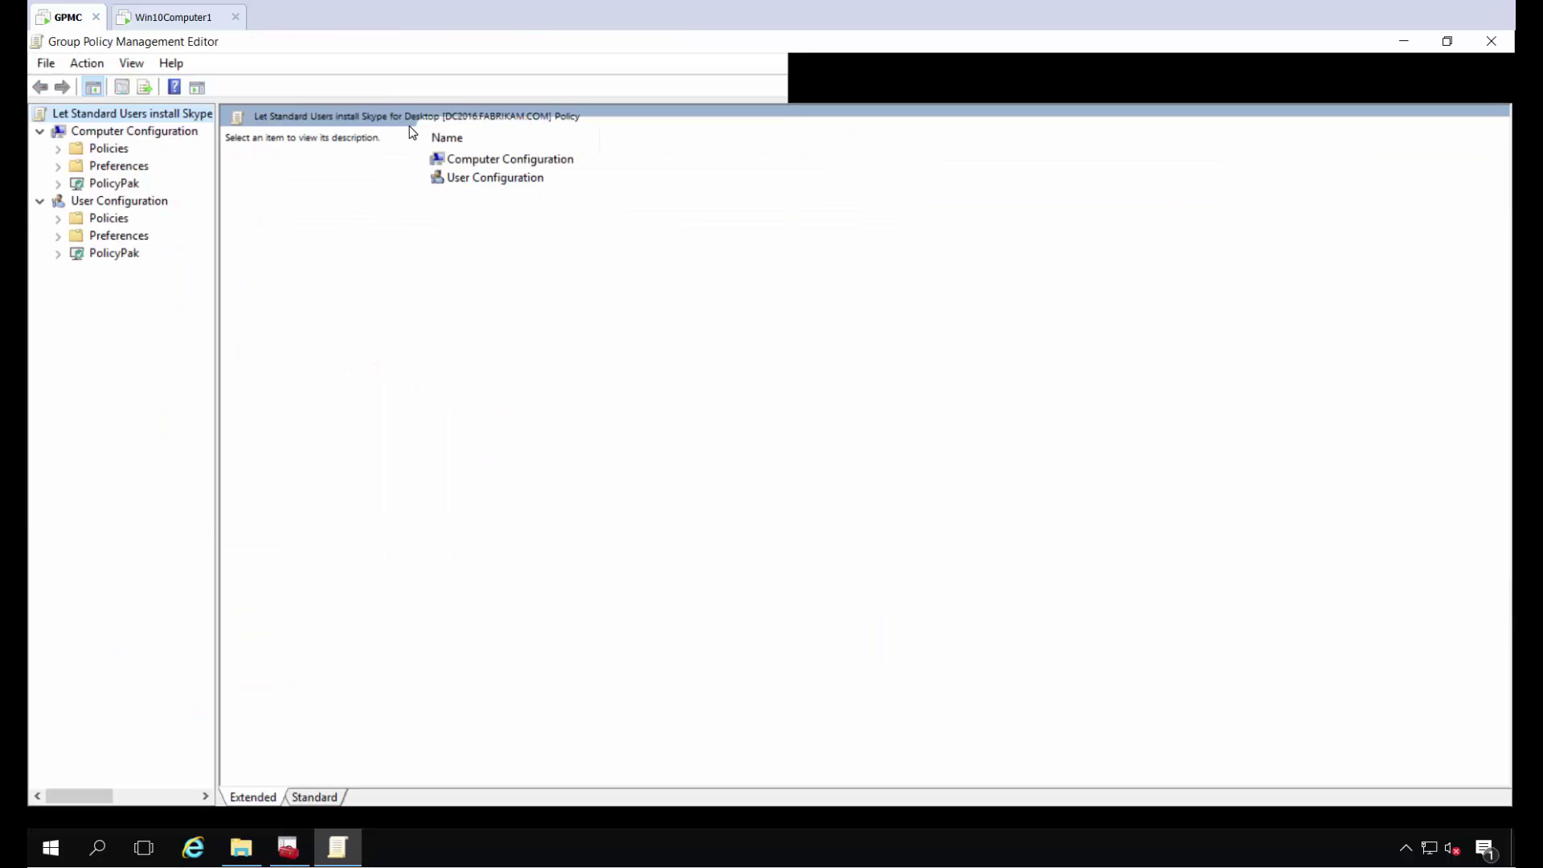
click(57, 254)
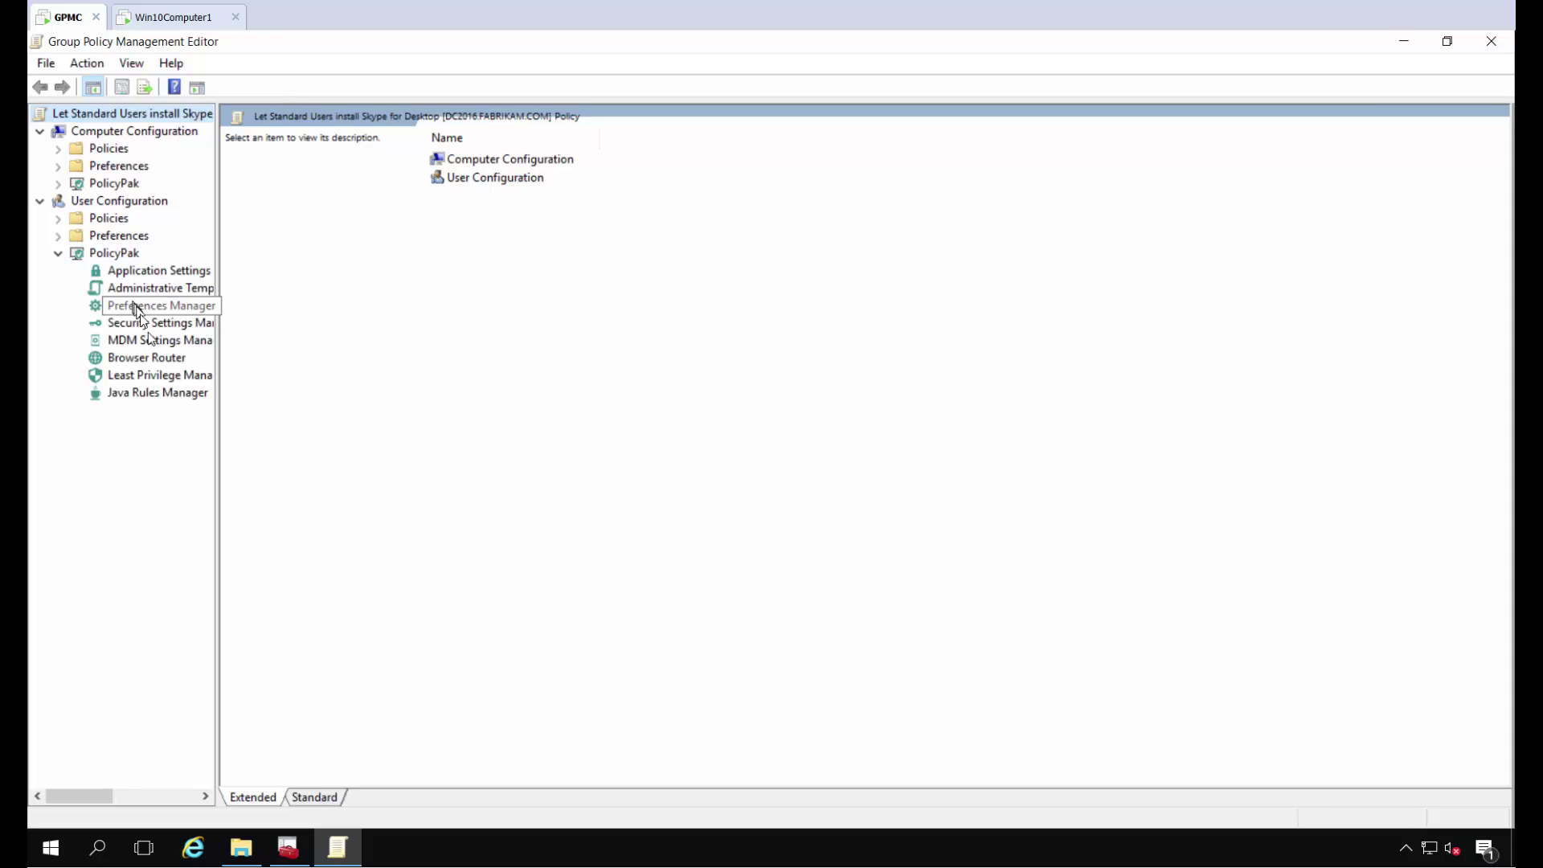
click(167, 372)
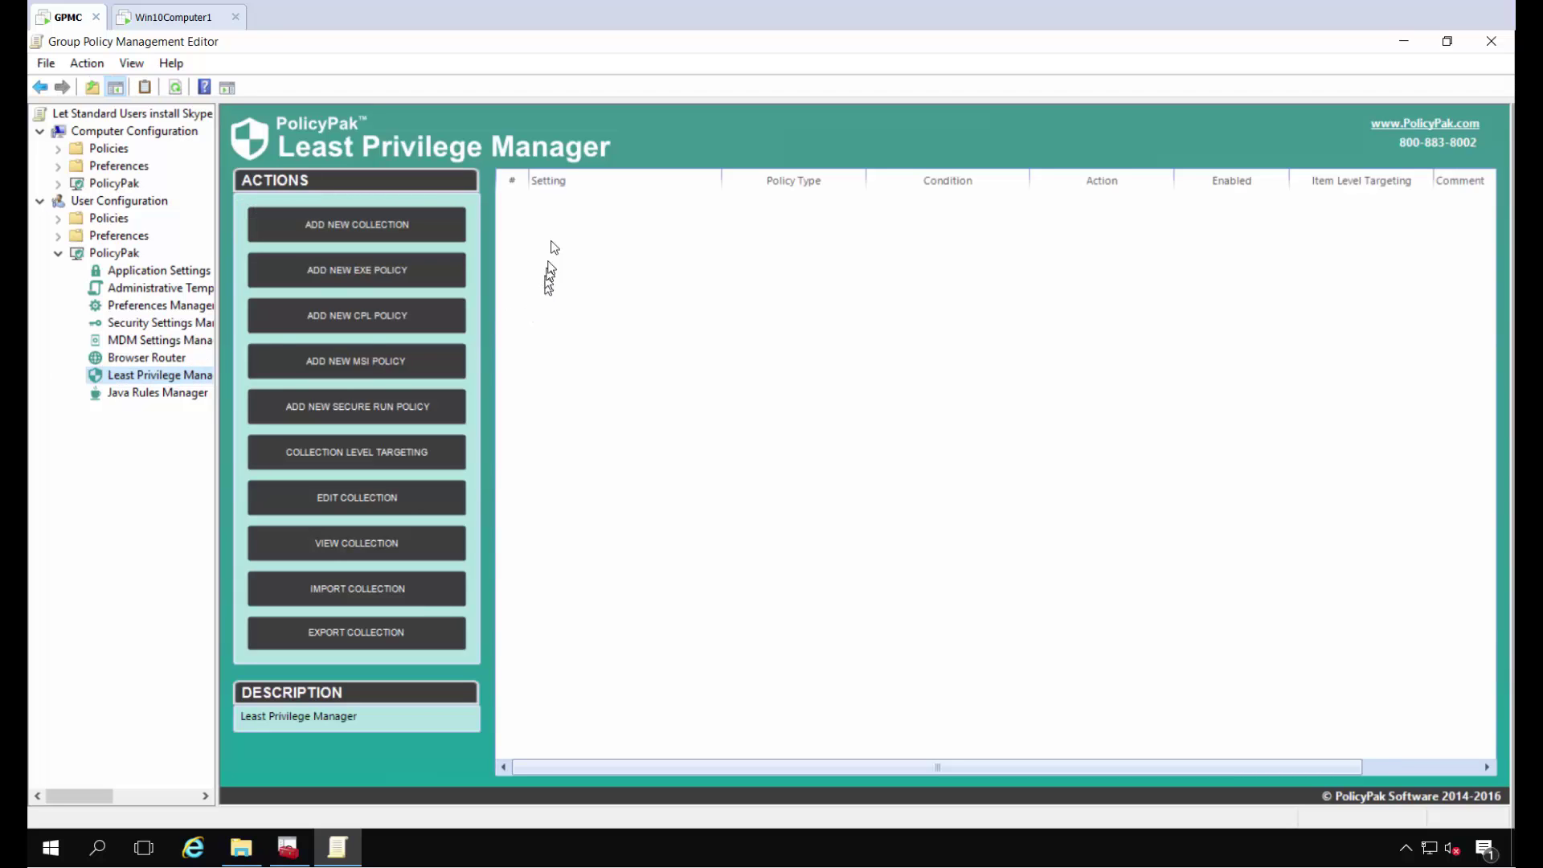
right_click(553, 220)
mouse_move(643, 230)
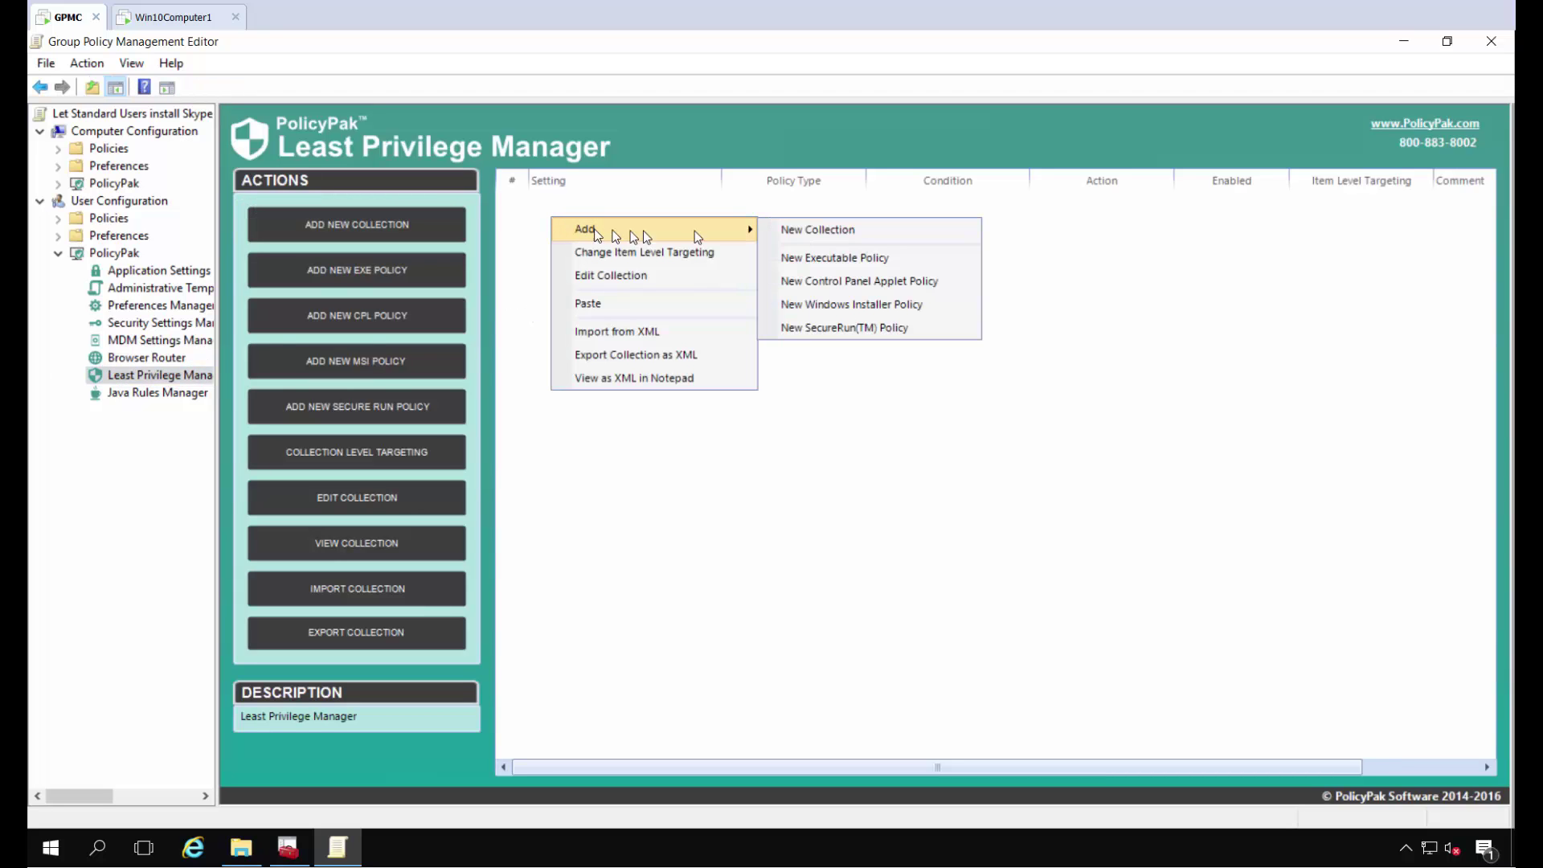
Start a New Windows Installer Policy with a simple rule and pick Hash as its condition
click(960, 305)
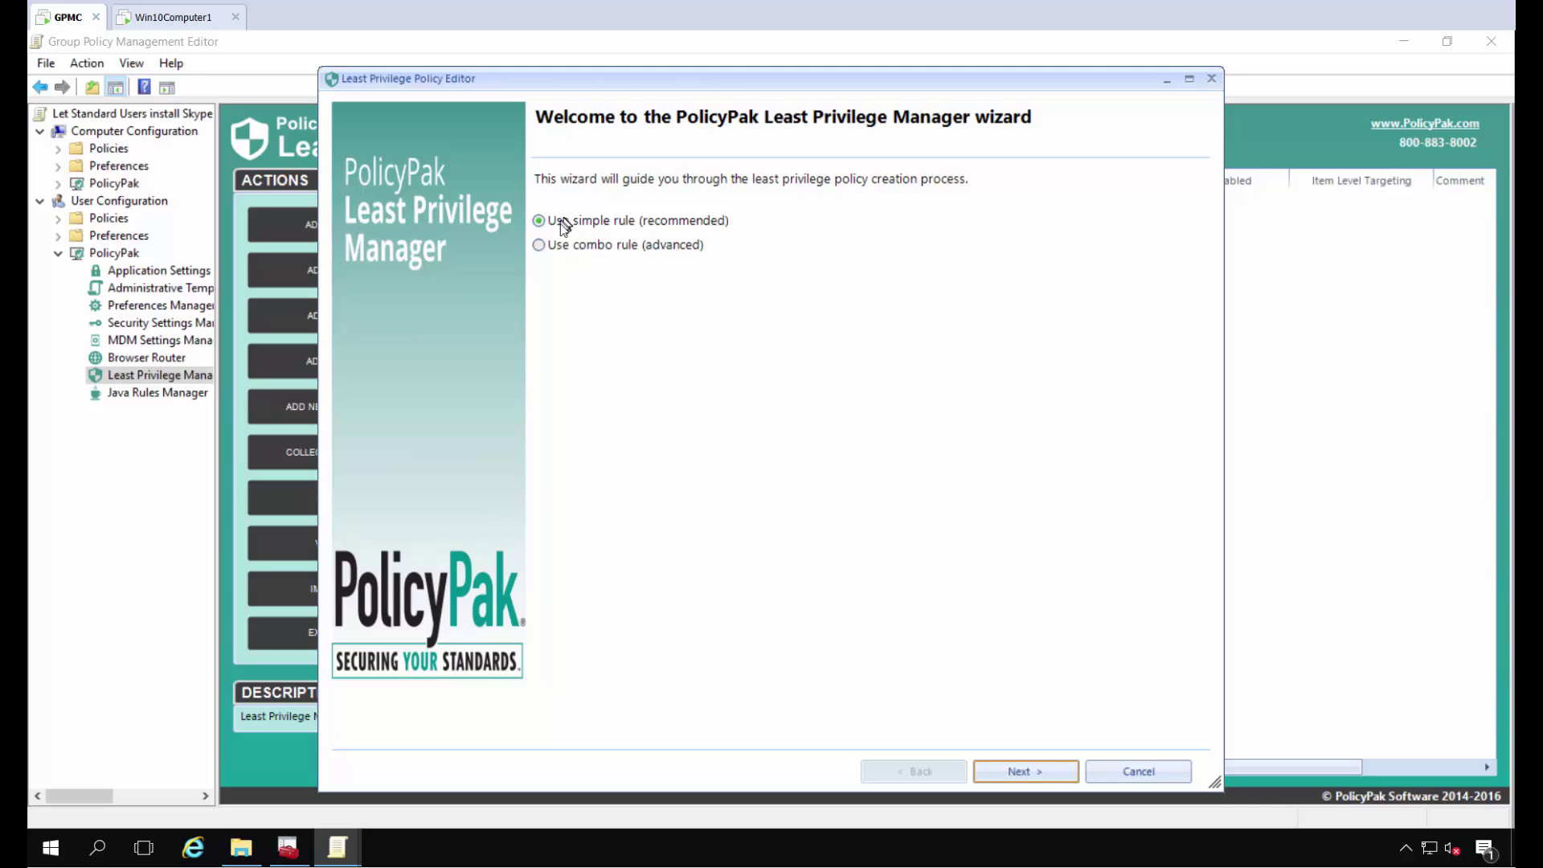
click(1031, 774)
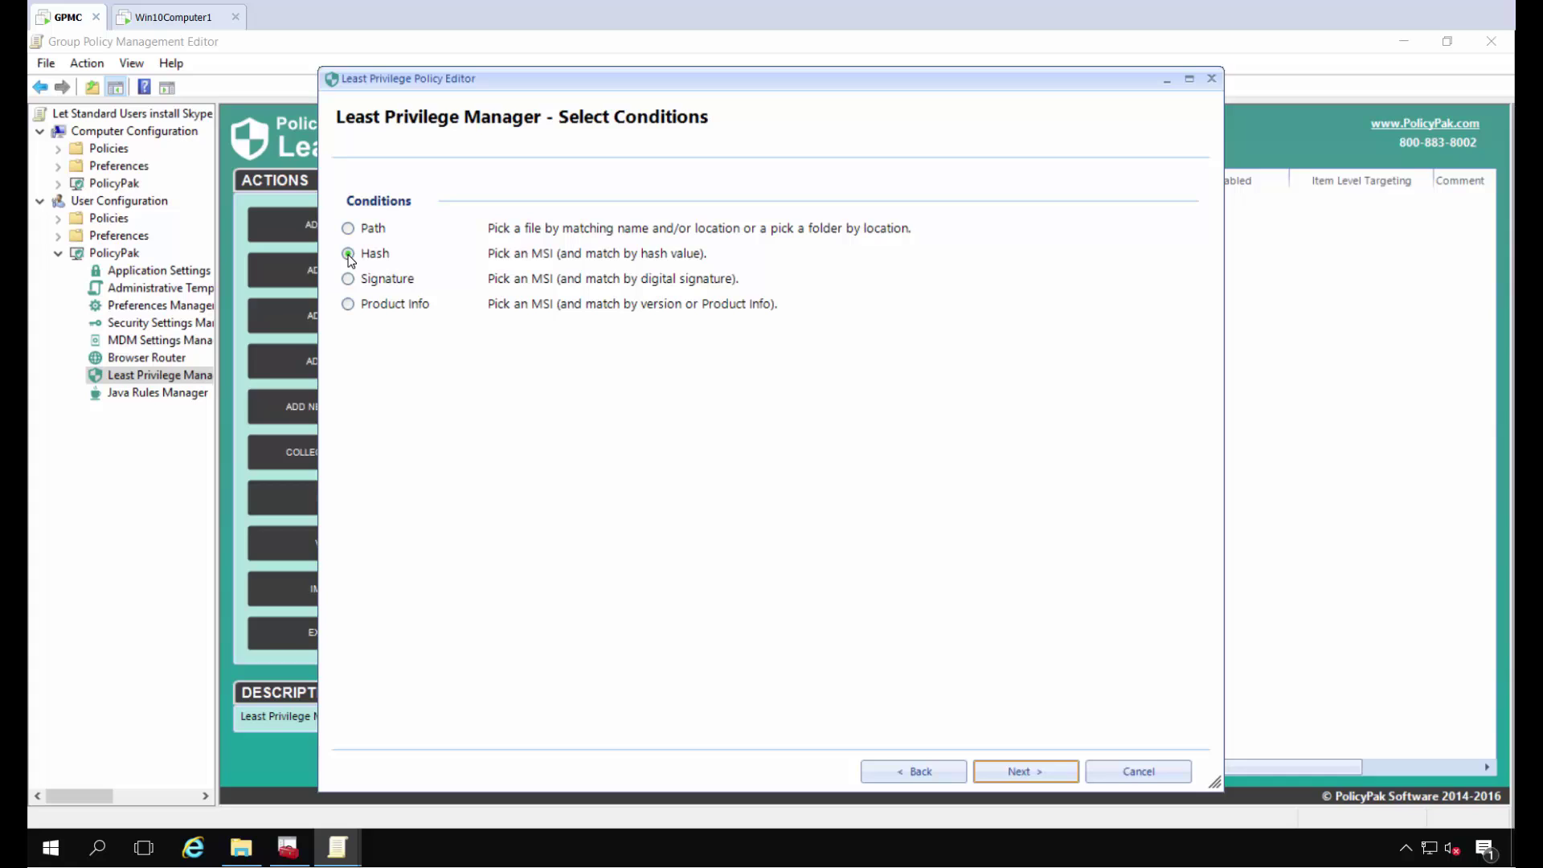
click(365, 288)
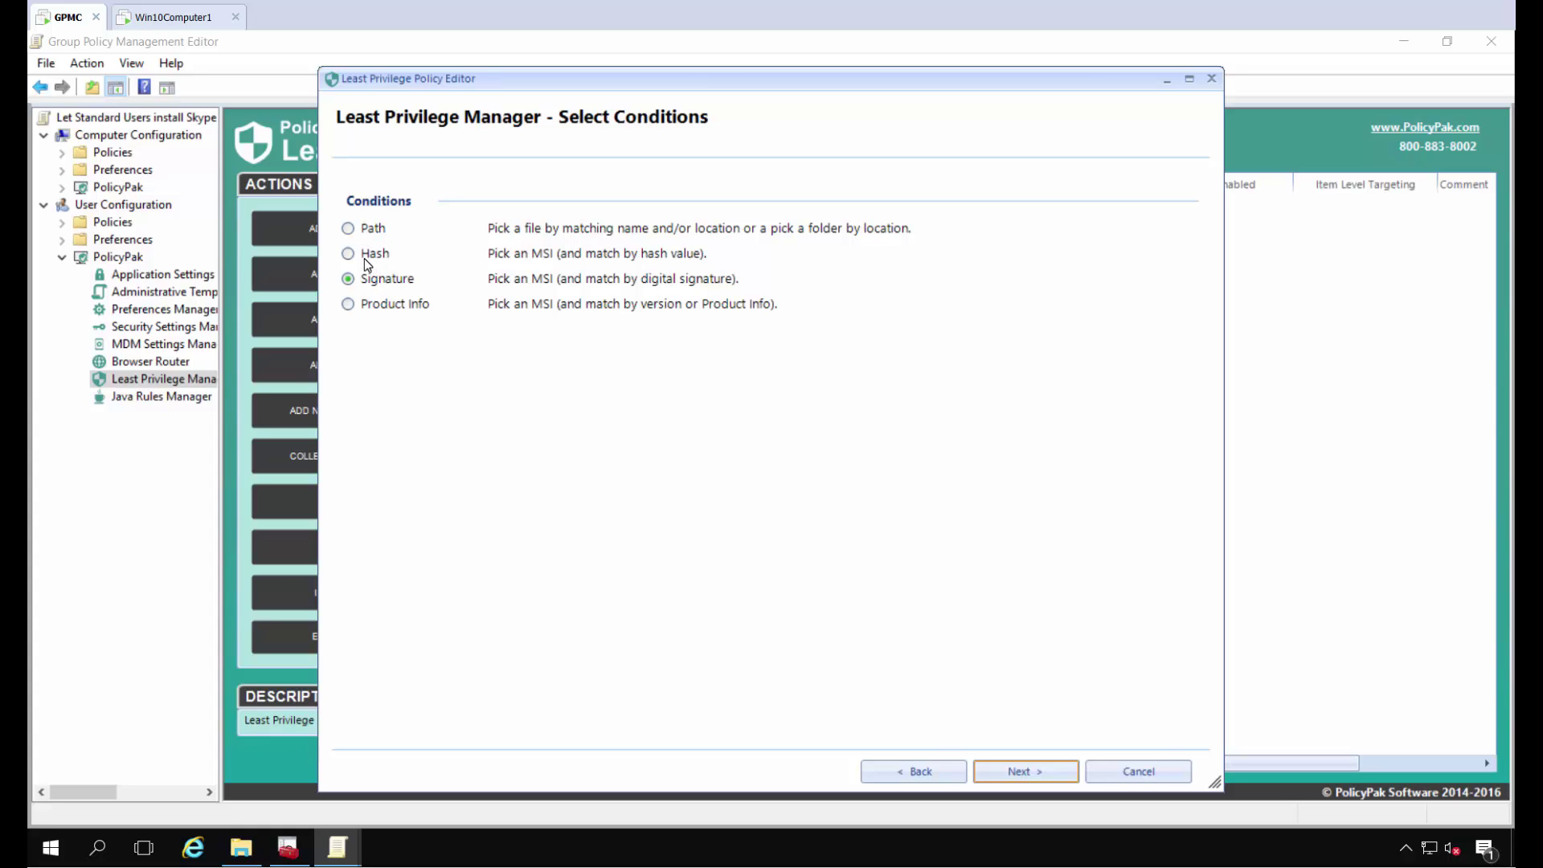
click(997, 768)
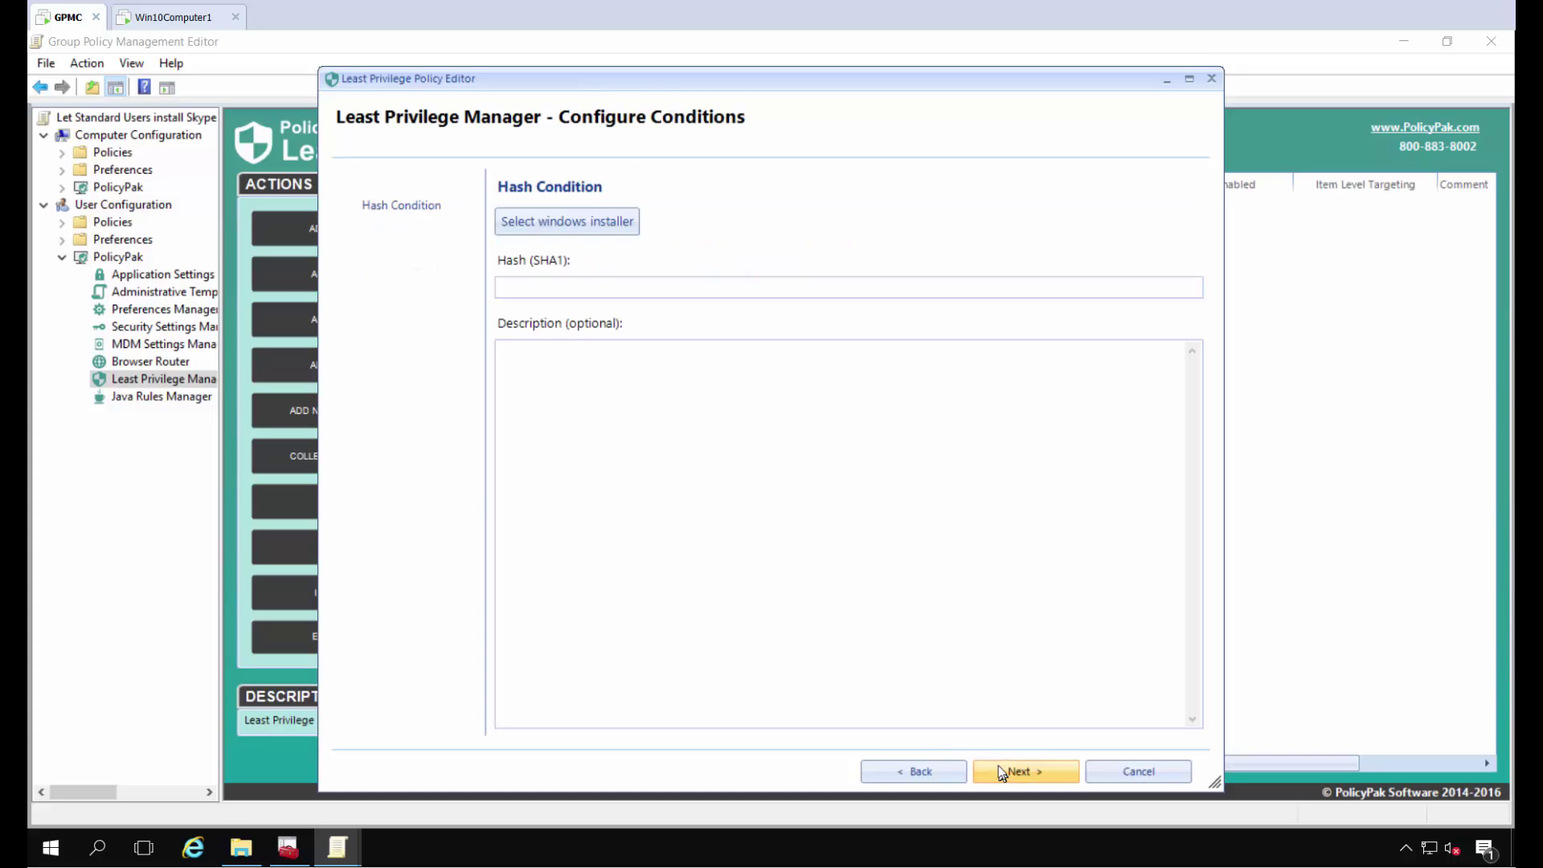
Fill the hash condition from SkypeSetup.msi in C:\SHARE\Apps To Manage
click(568, 220)
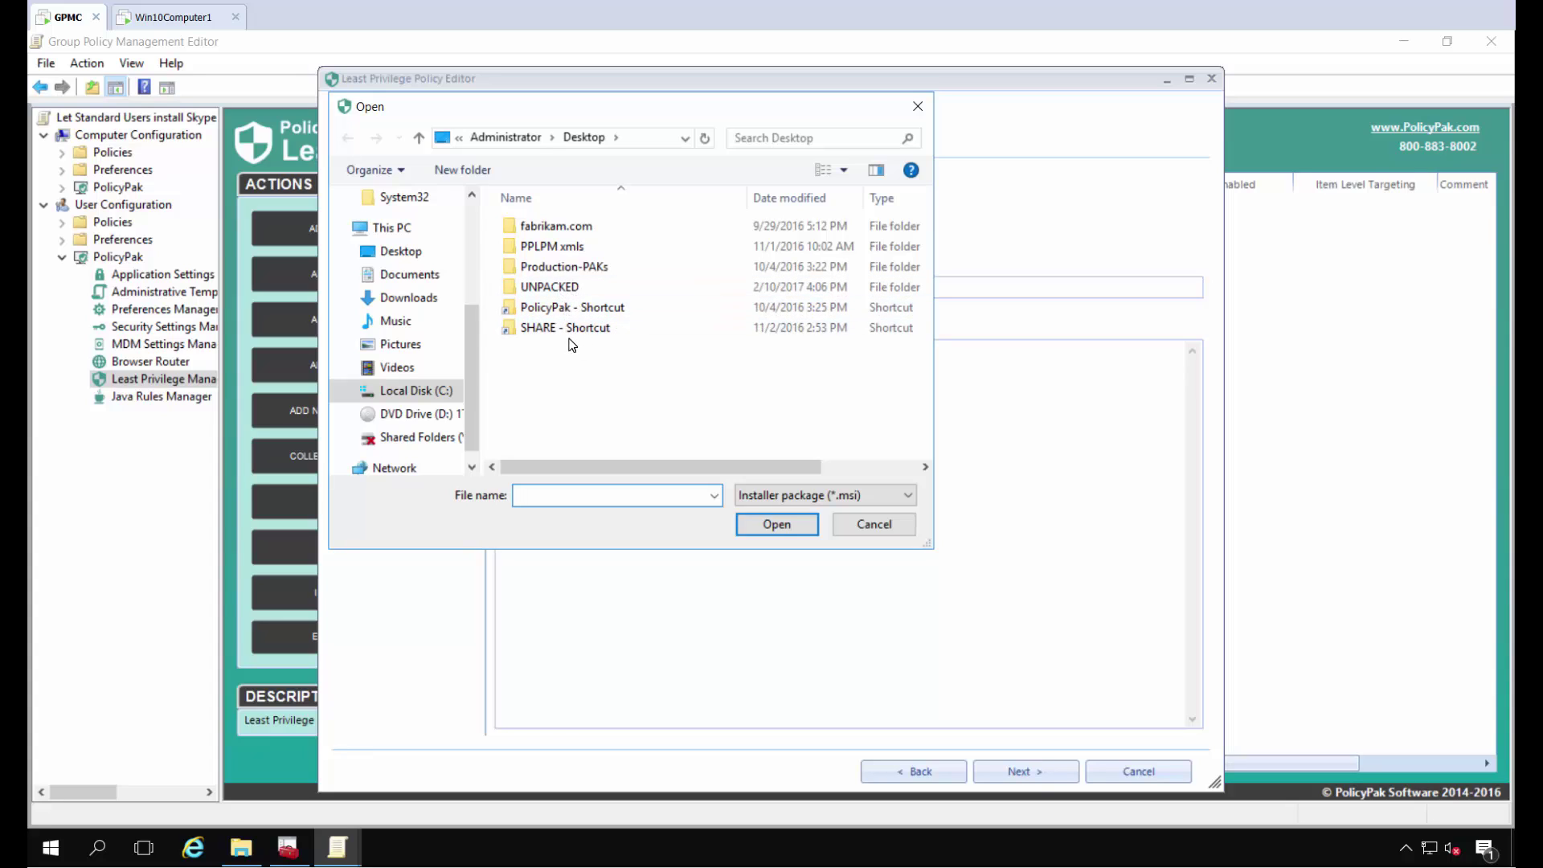
double_click(570, 333)
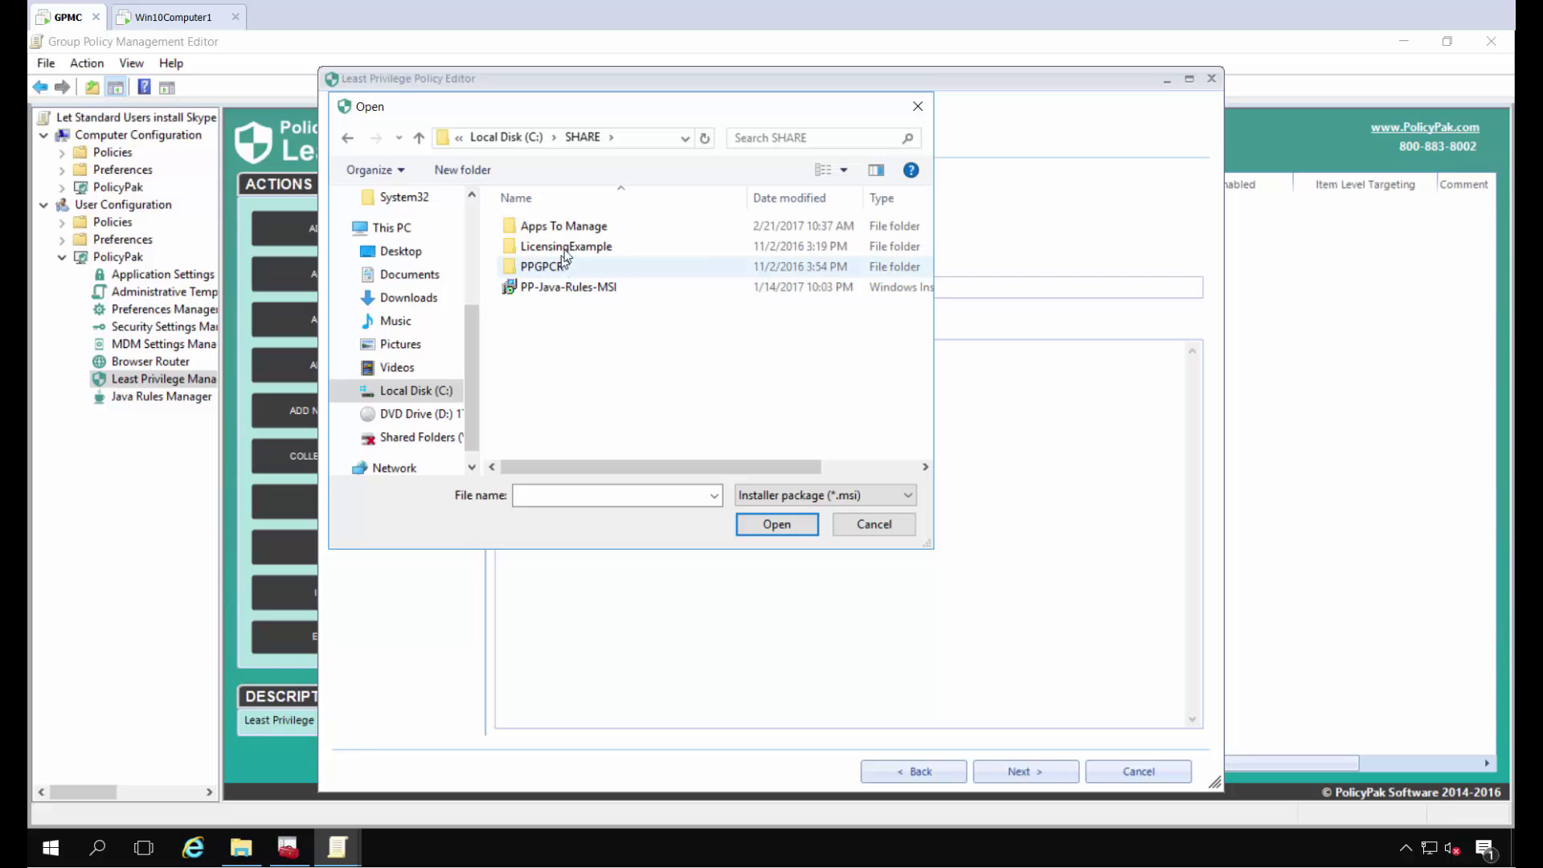
double_click(569, 228)
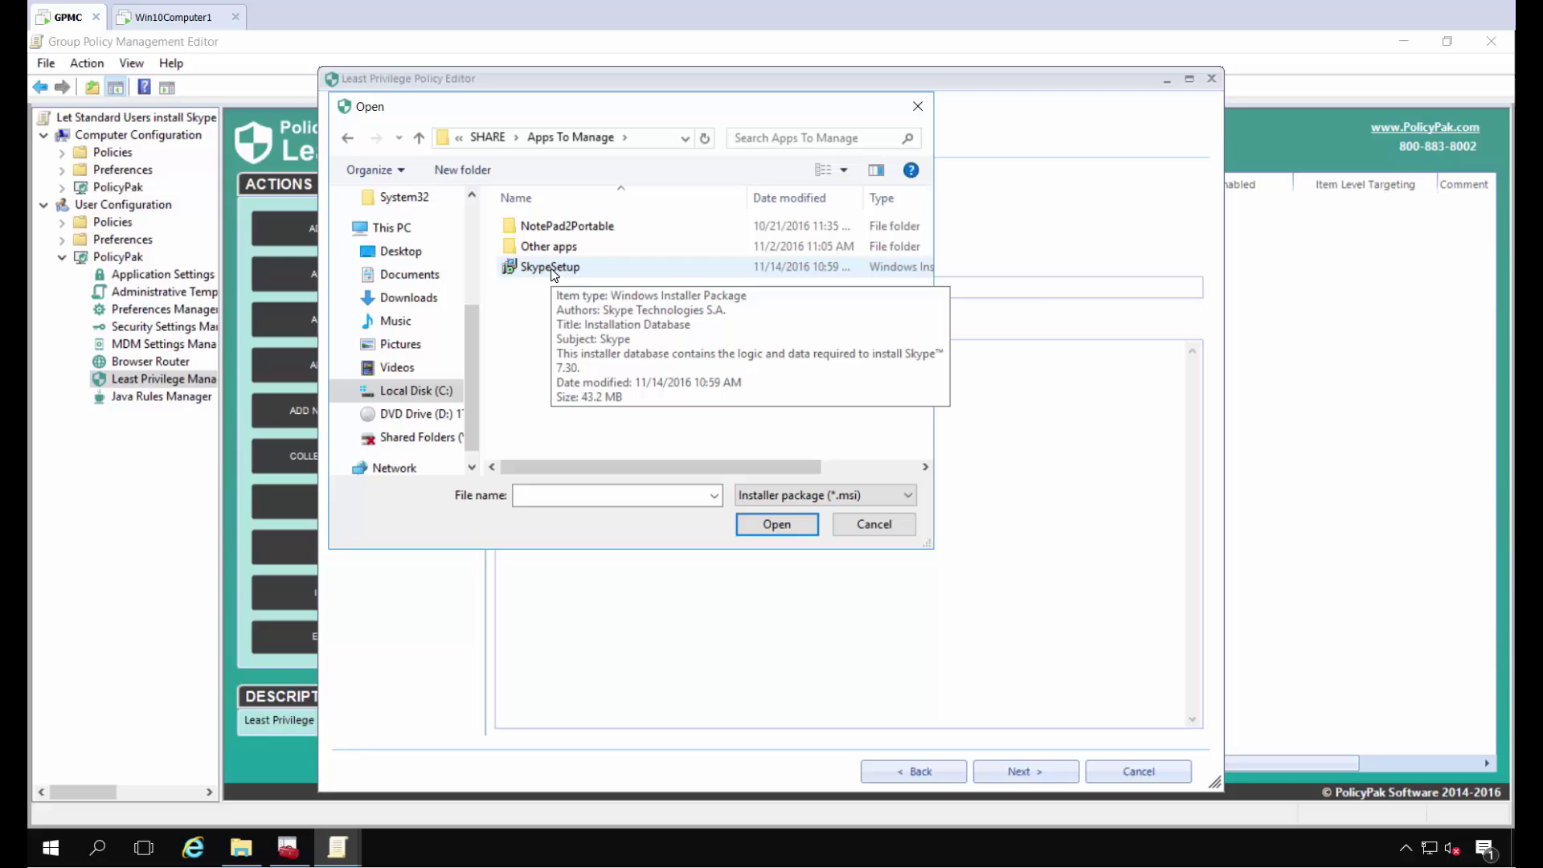
double_click(553, 268)
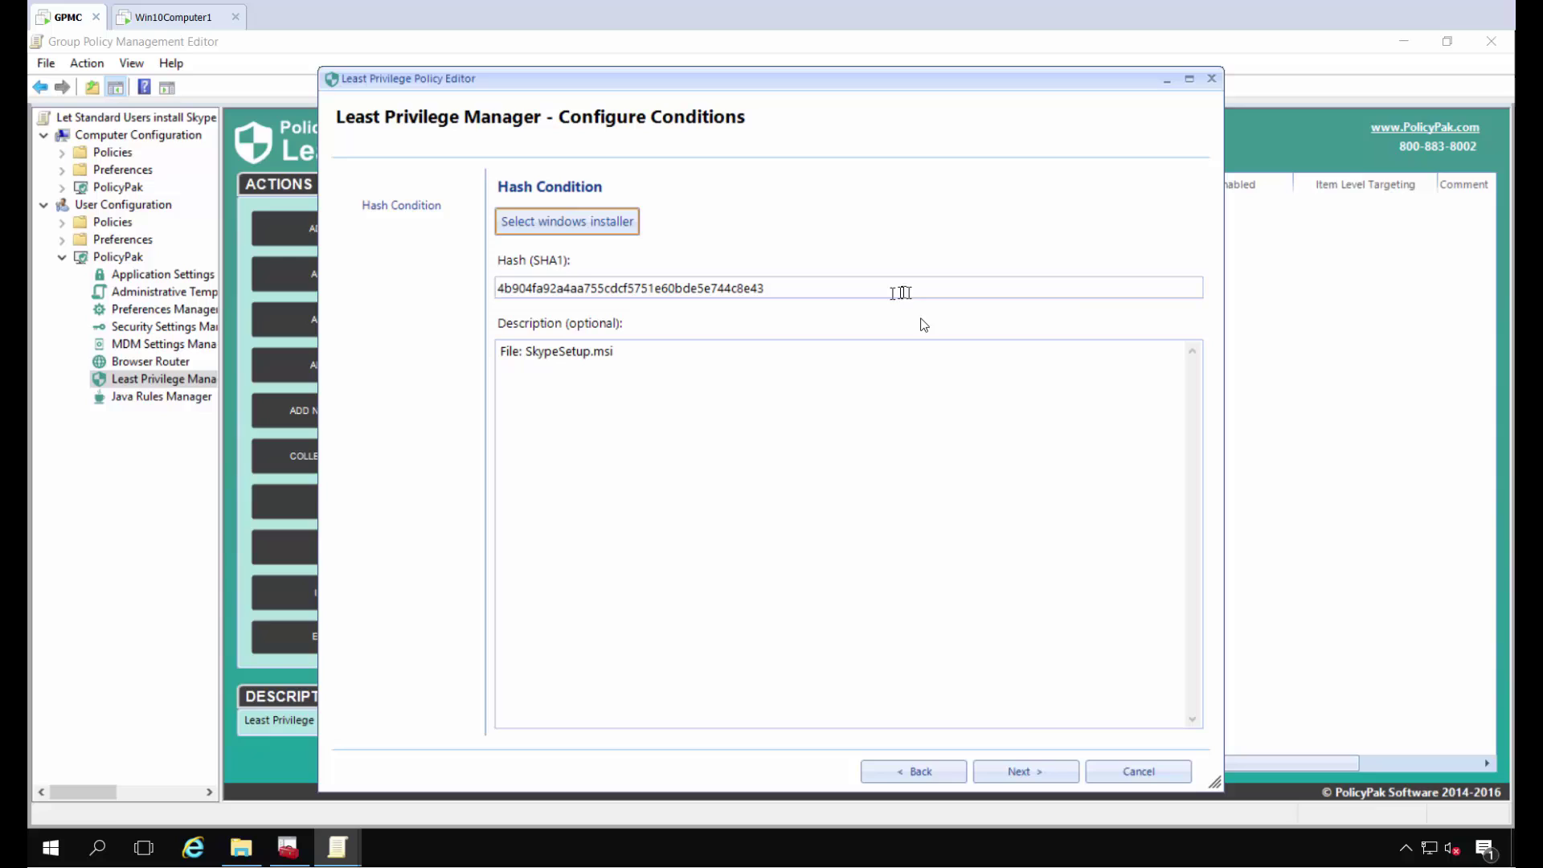
Keep elevated privileges, save the policy as 'Let Skype for Desktop install as Standard User', and switch to Win10Computer1
click(1027, 771)
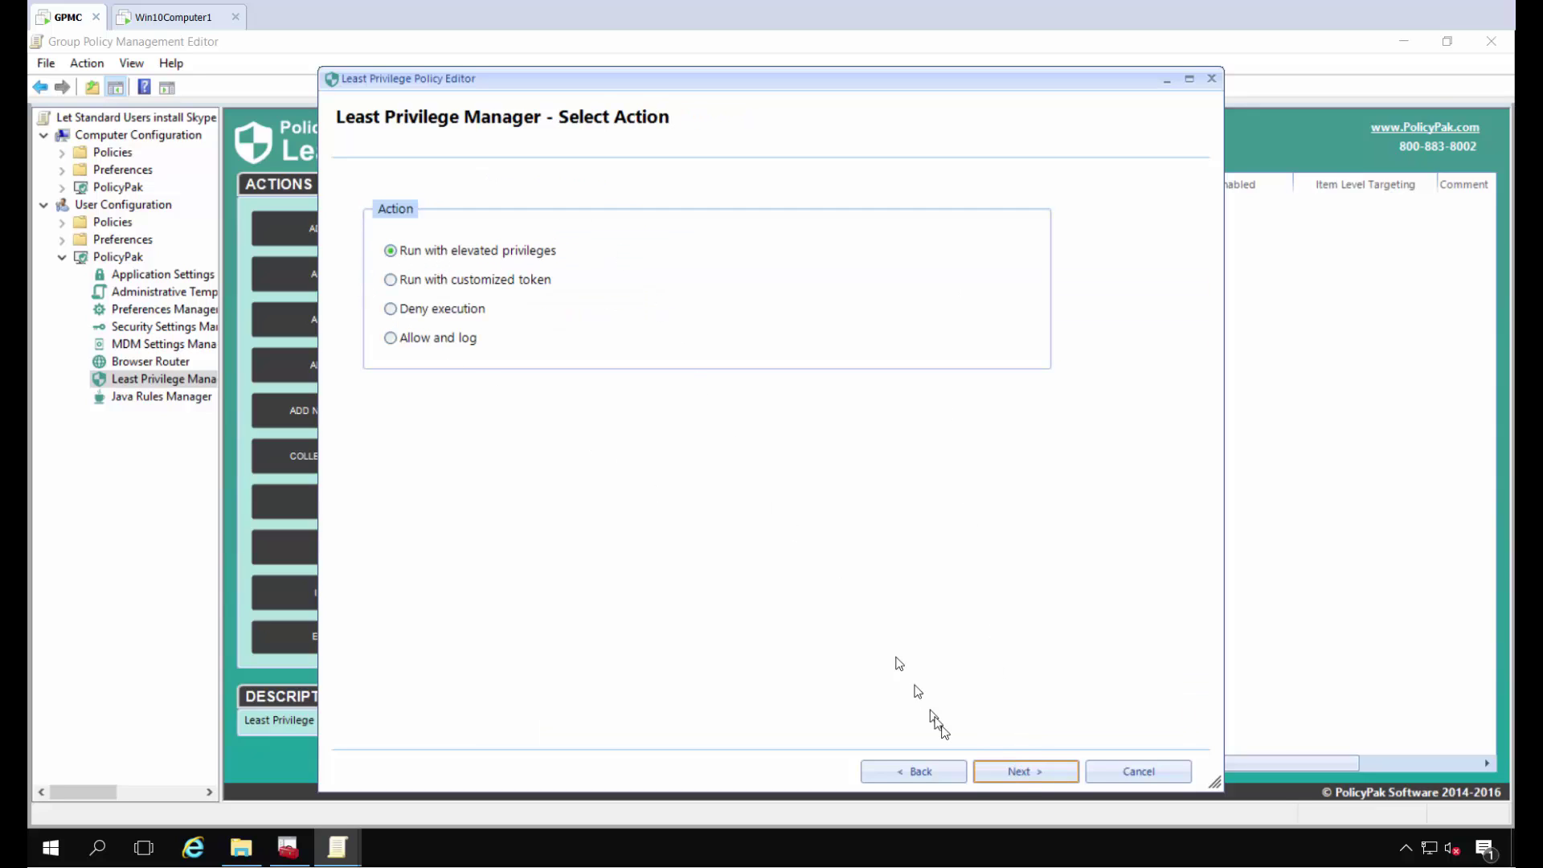
click(1028, 770)
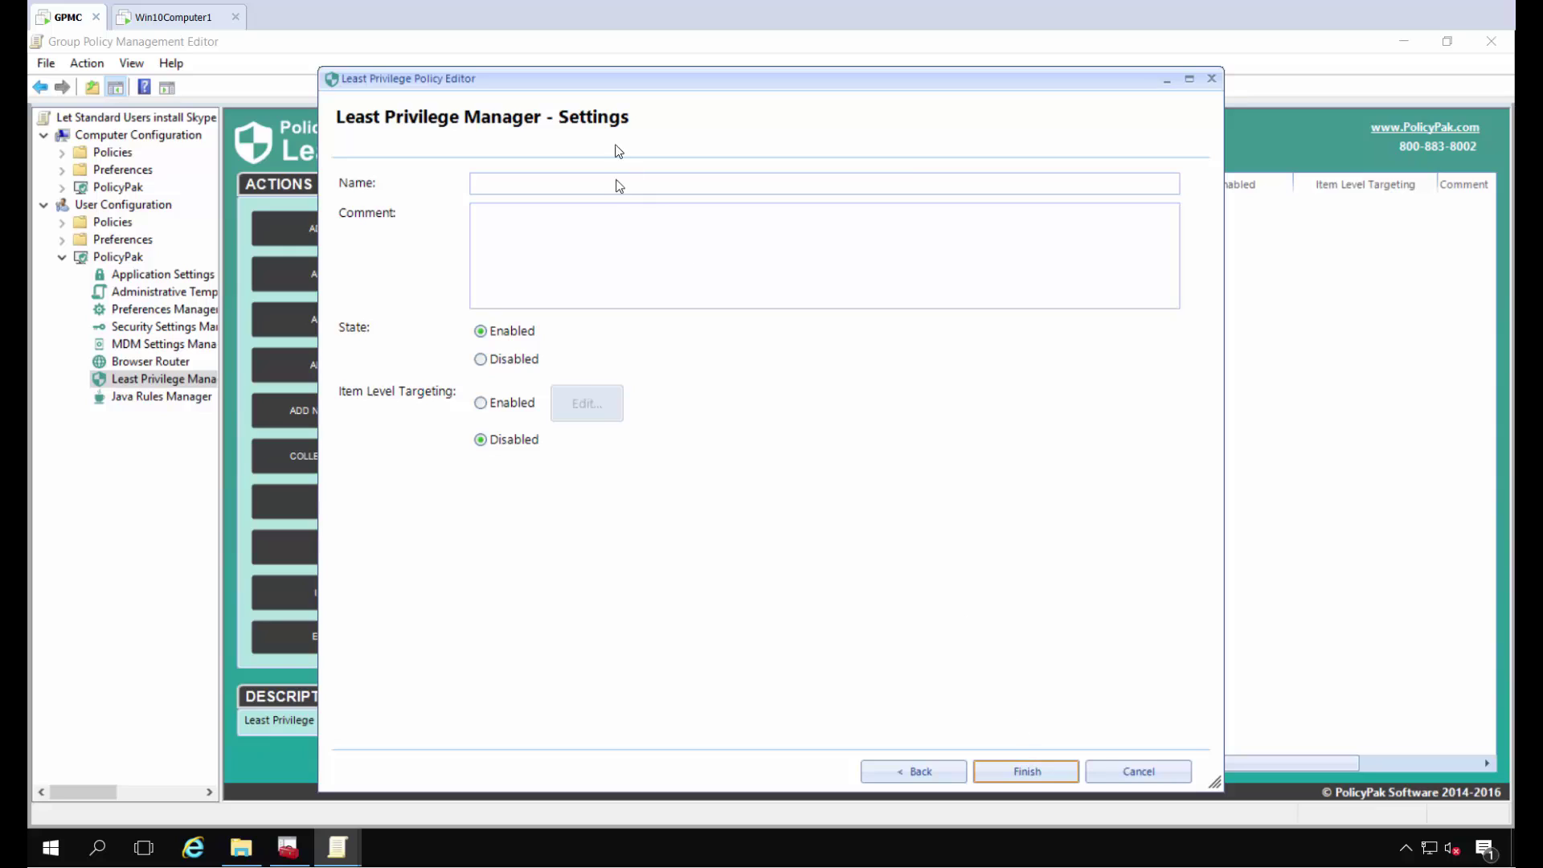
text(Let Skype for Deskto)
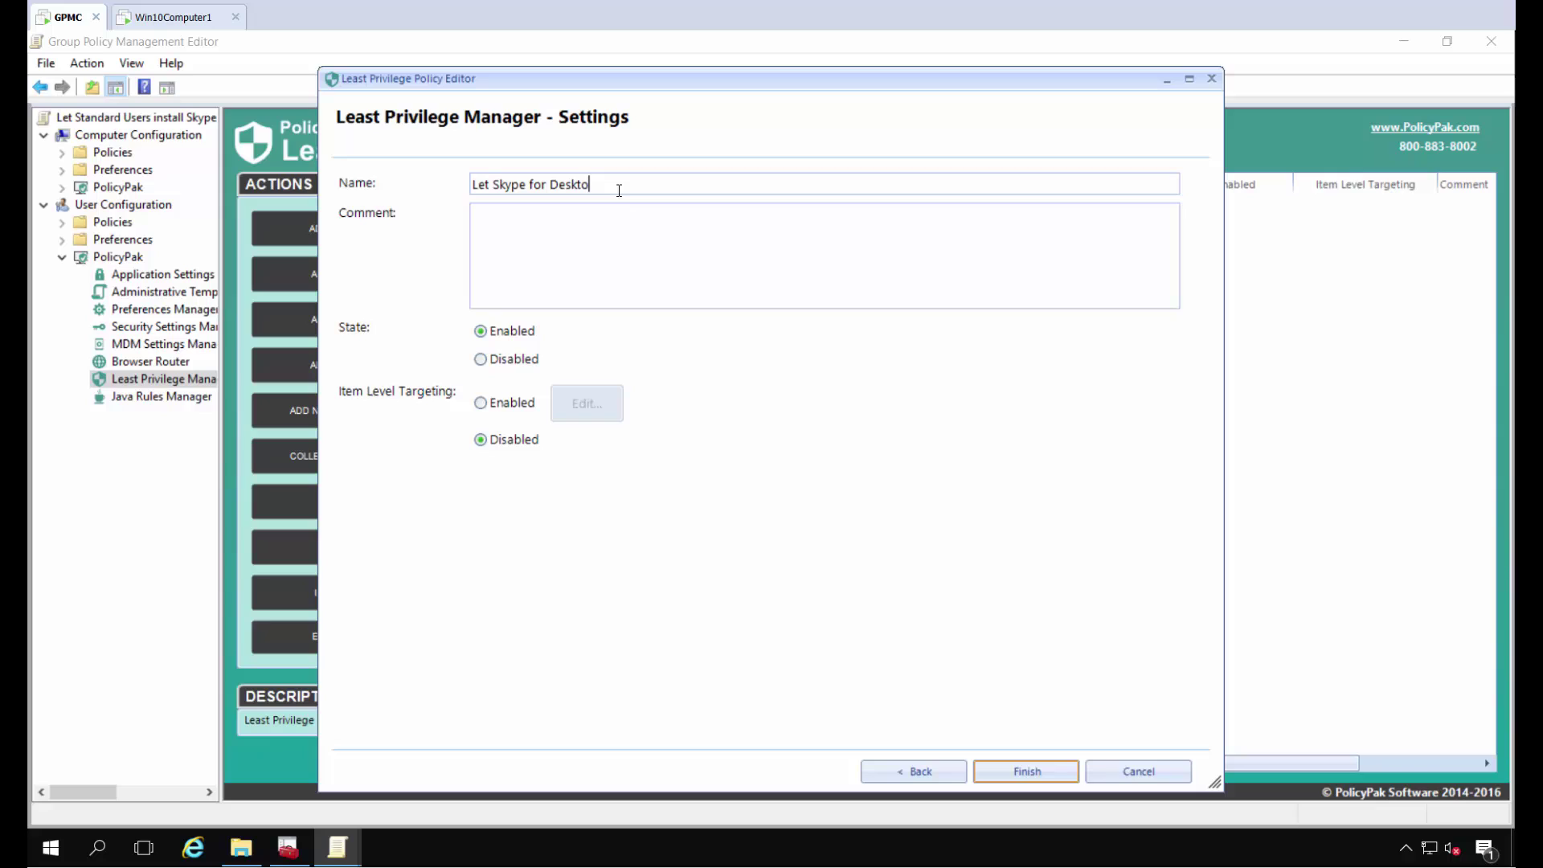
text(p install as Standard User)
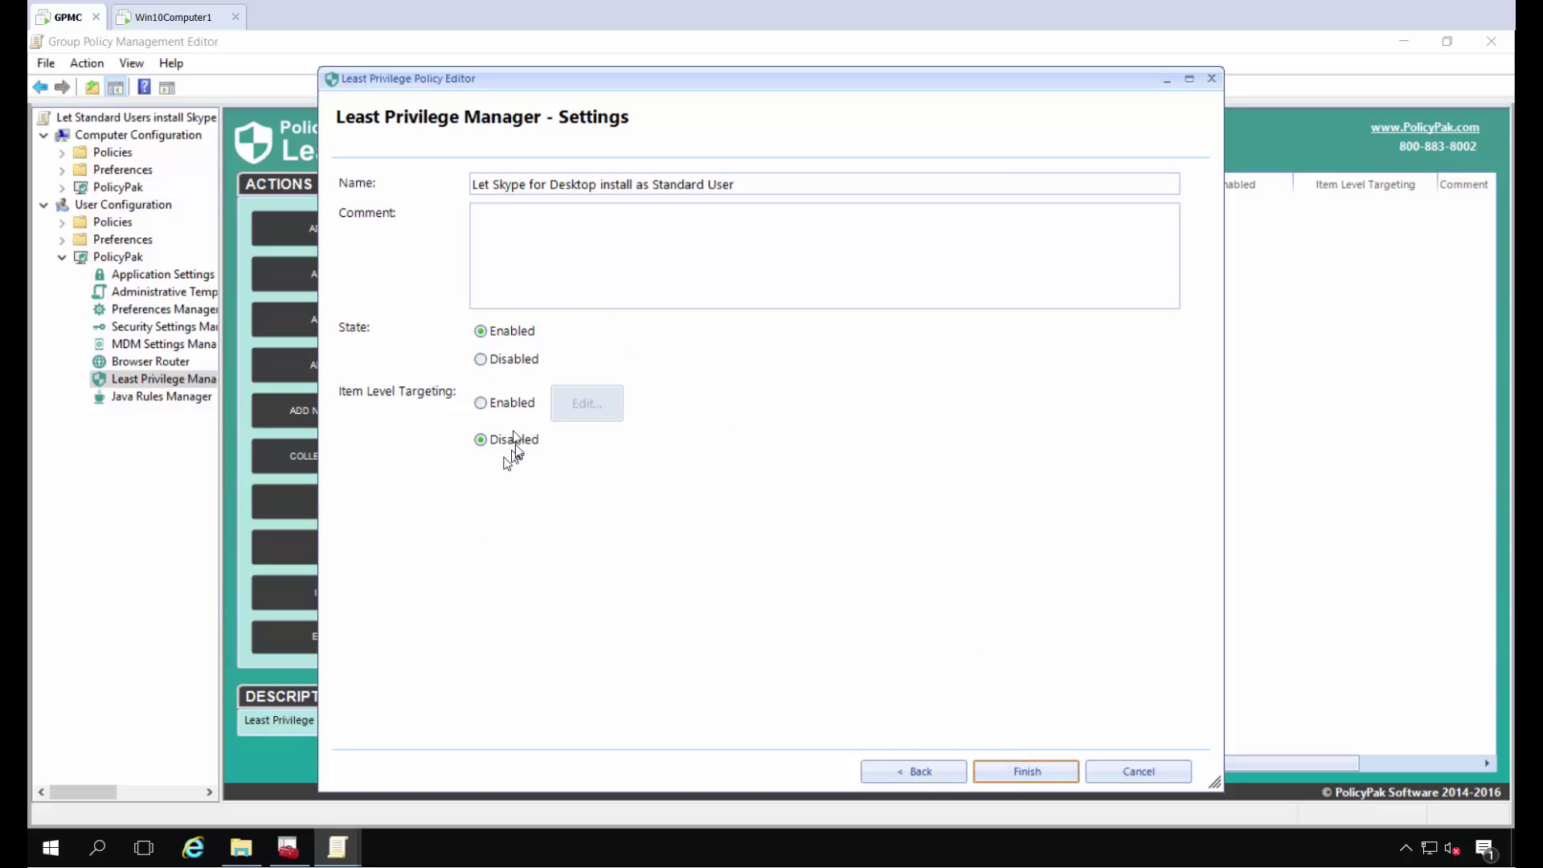
click(1033, 772)
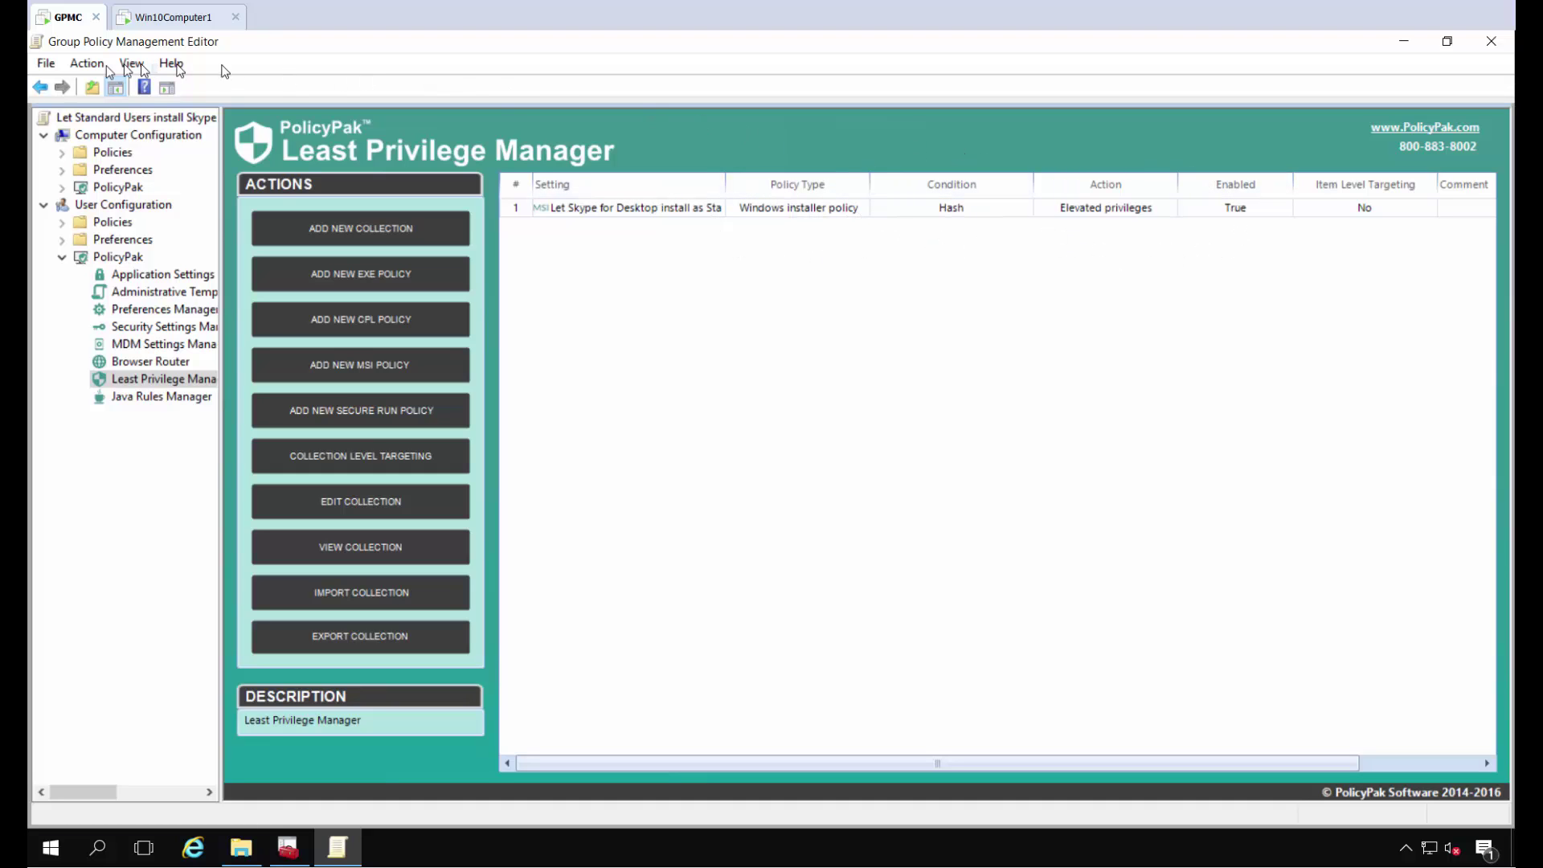
click(157, 18)
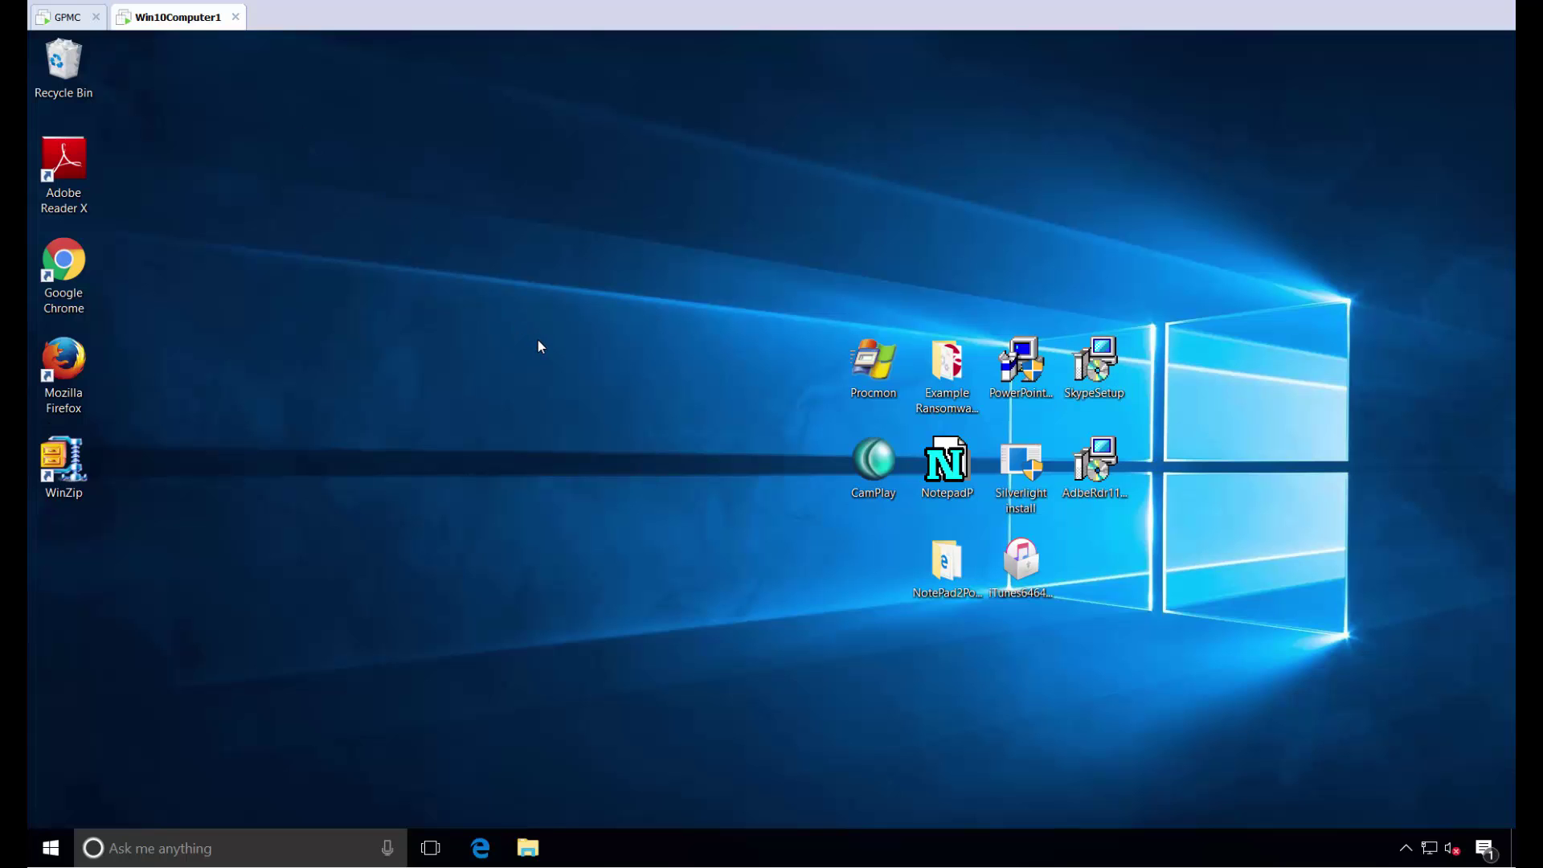
Open Command Prompt from the Start search for cmd and run gpupdate
key(super)
text(cmd)
key(Return)
text(gp)
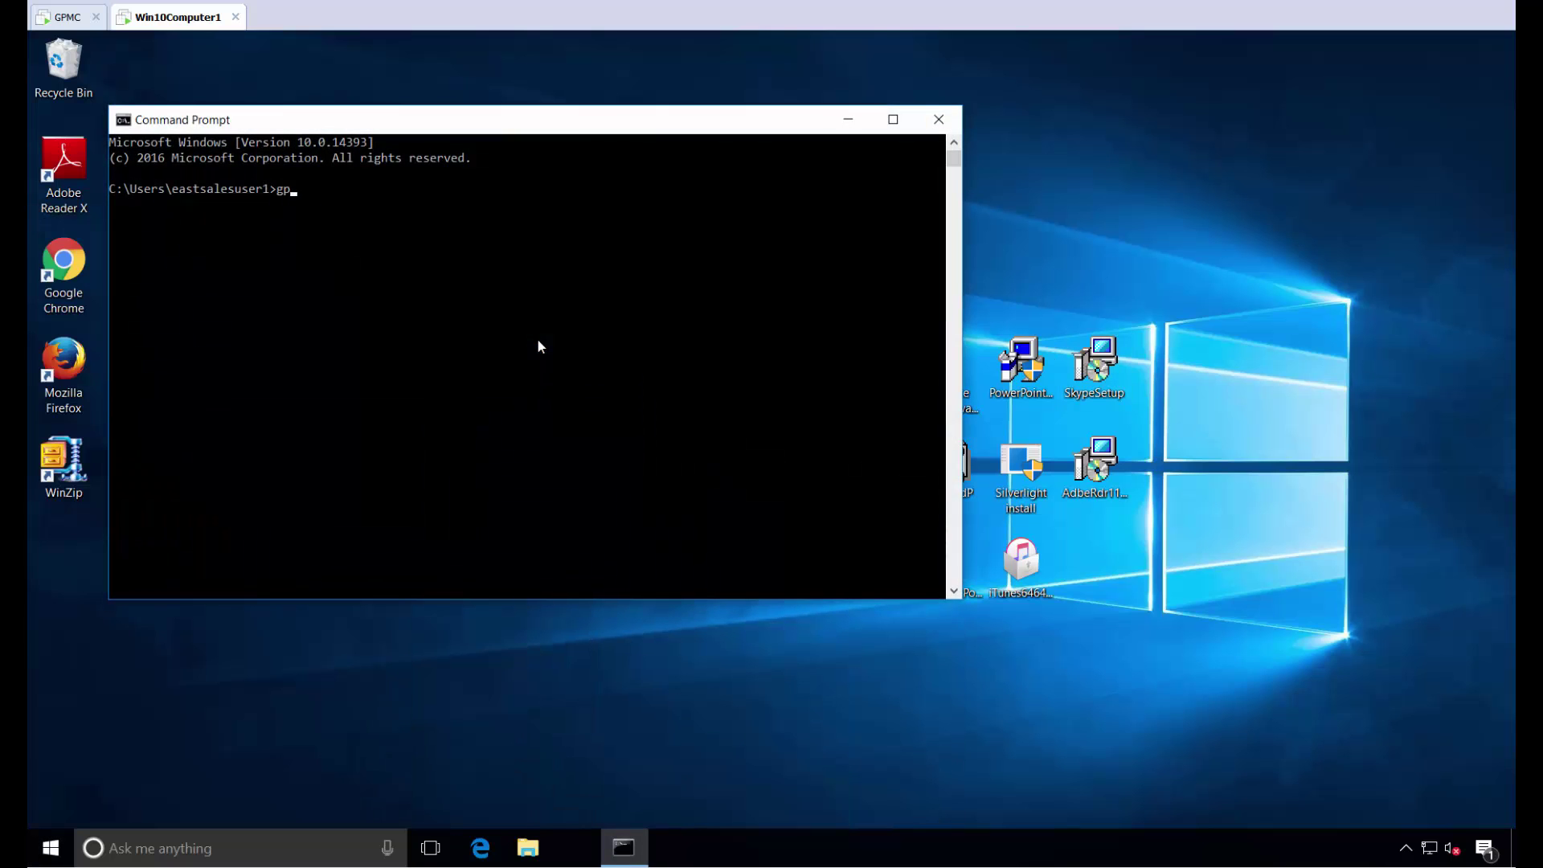
text(update)
key(Return)
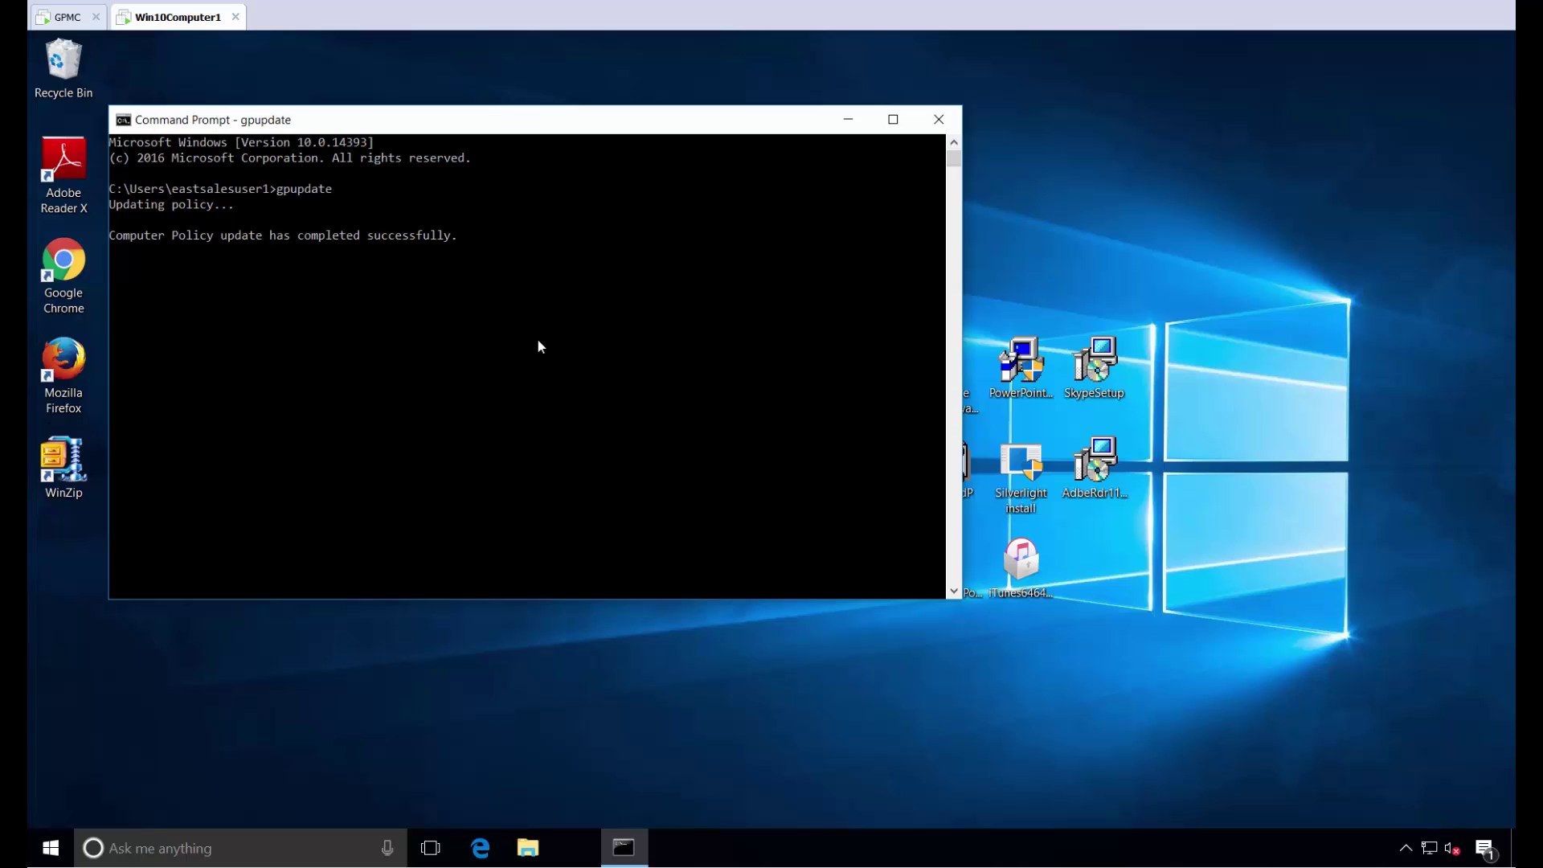
Close Command Prompt and install Skype 7.30 from SkypeSetup with defaults, accepting the license
click(938, 120)
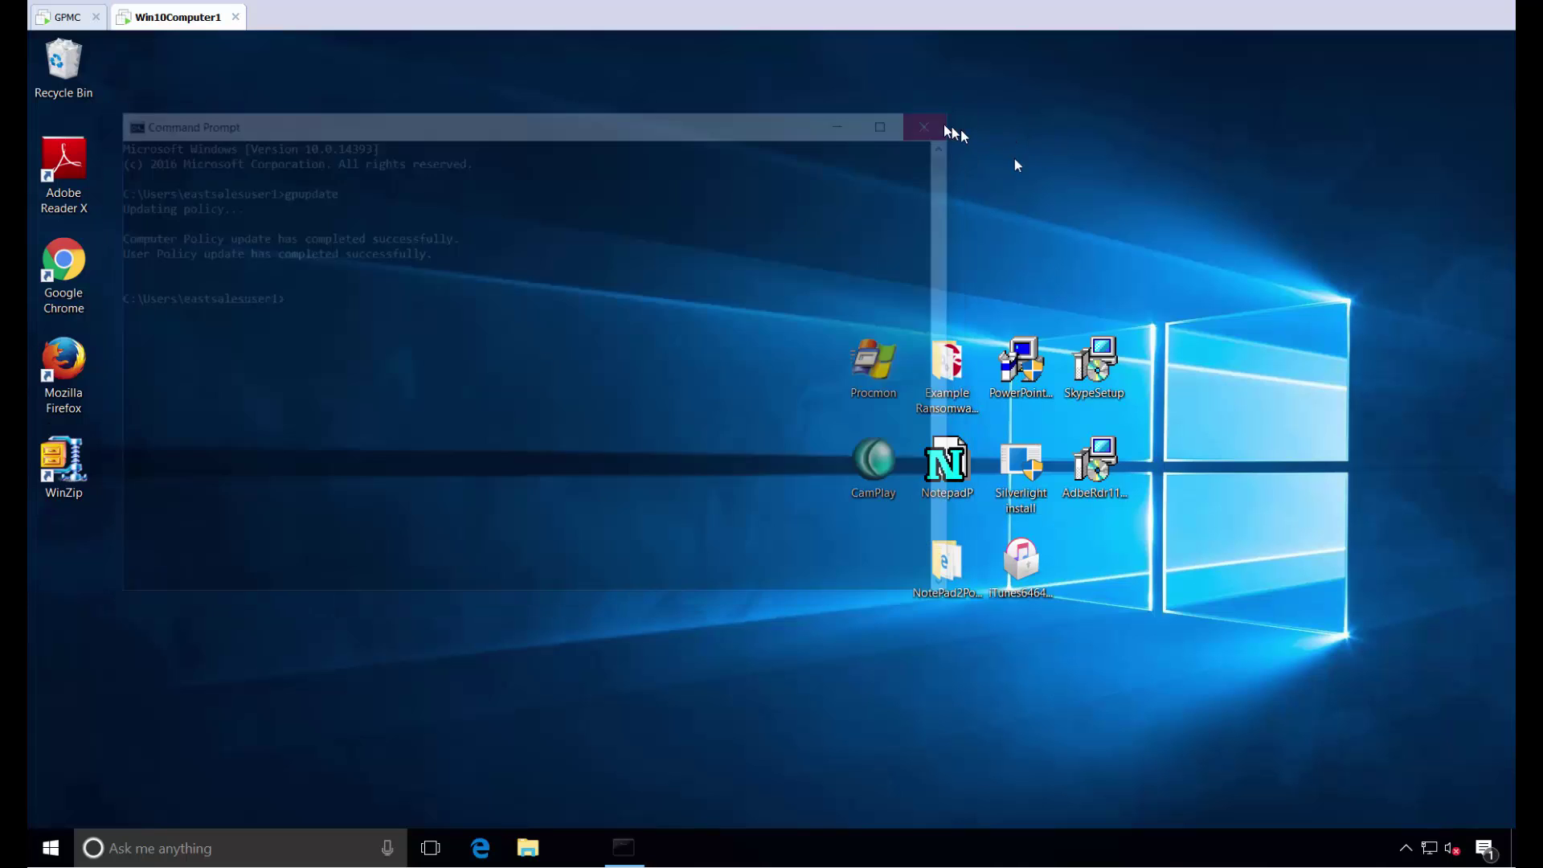
double_click(1112, 367)
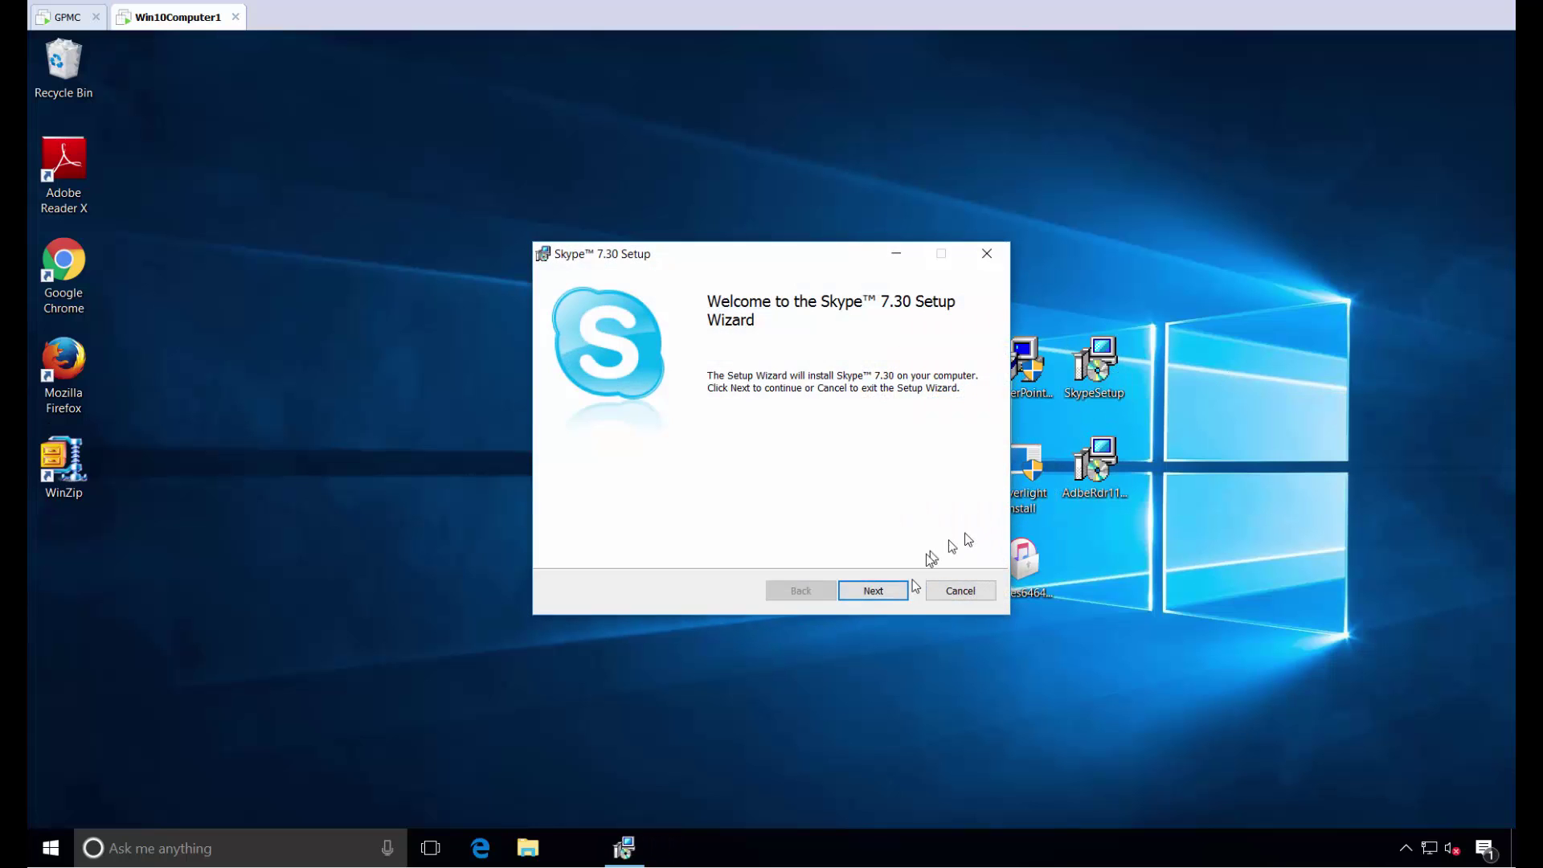
click(897, 594)
click(747, 546)
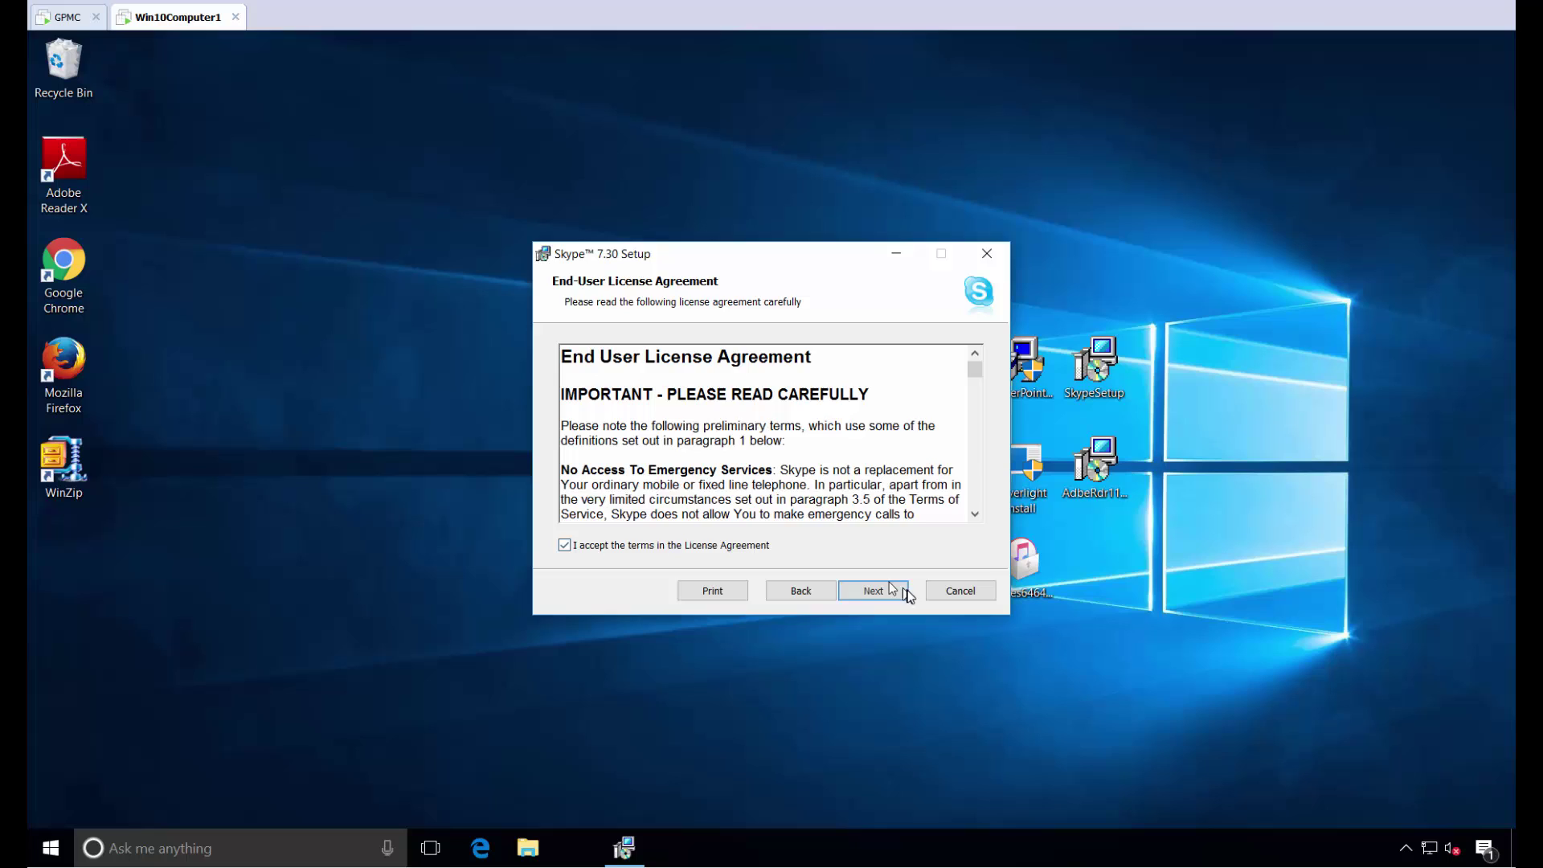
click(898, 592)
click(899, 592)
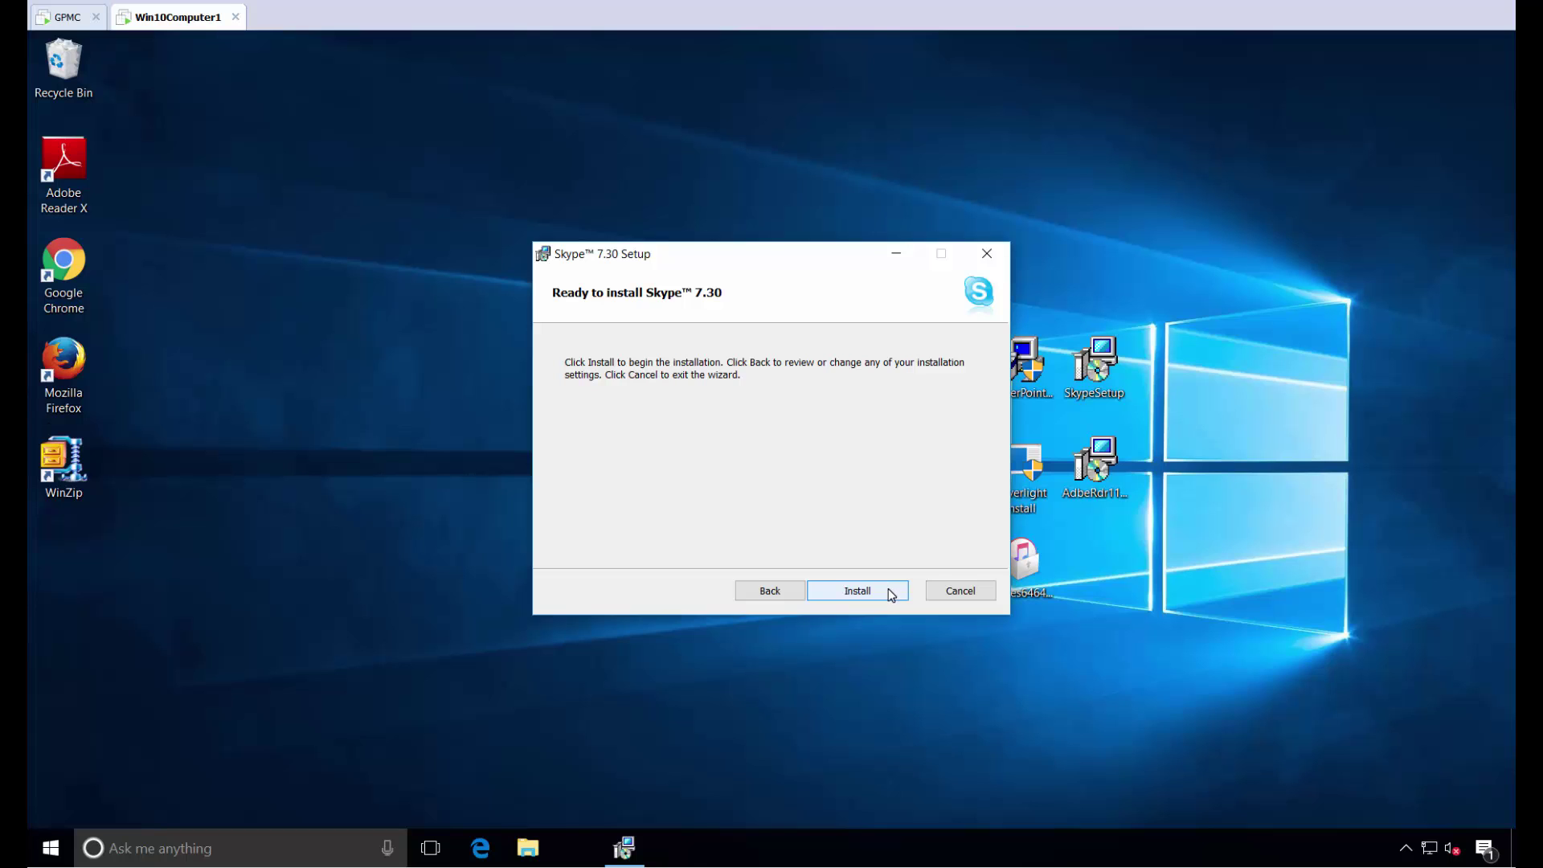
click(890, 594)
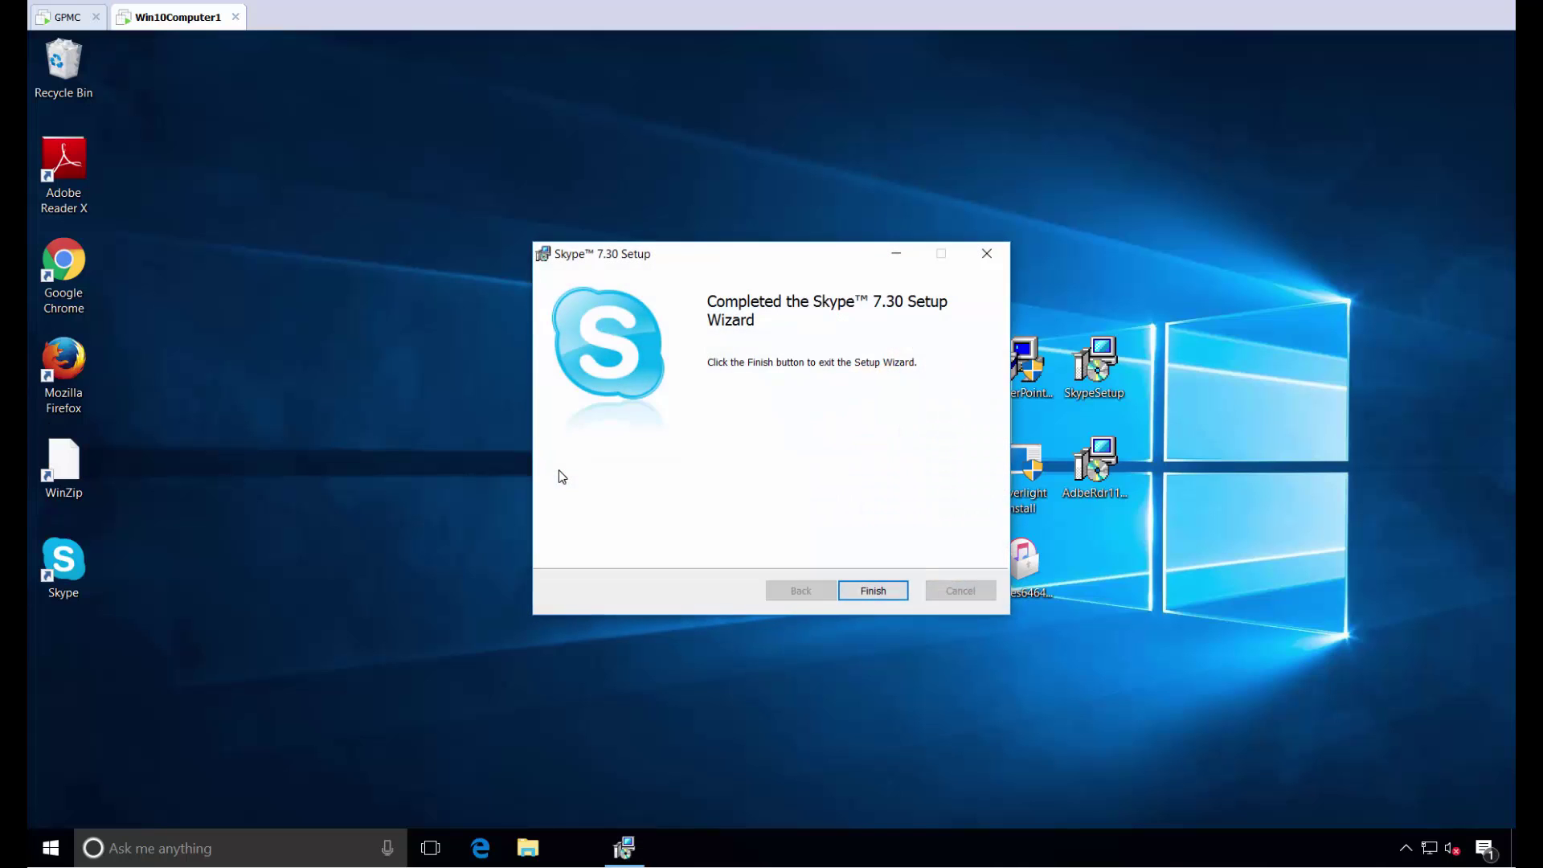
click(864, 588)
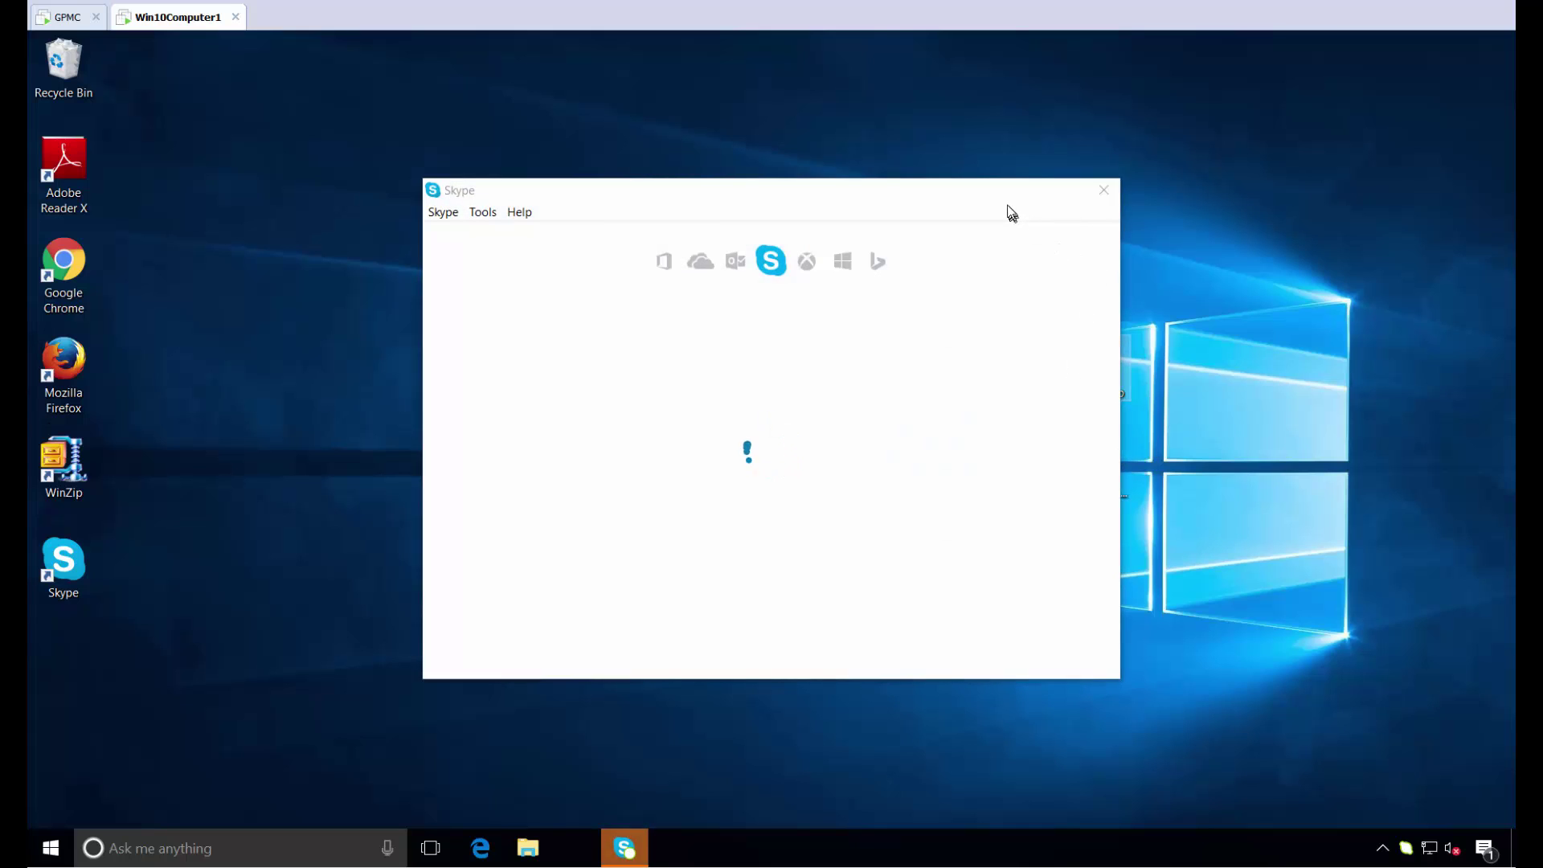
Try installing Adobe Reader XI from AdbeRdr11, dismiss its admin credentials prompt, and reposition the Skype window
drag(1008, 213, 741, 510)
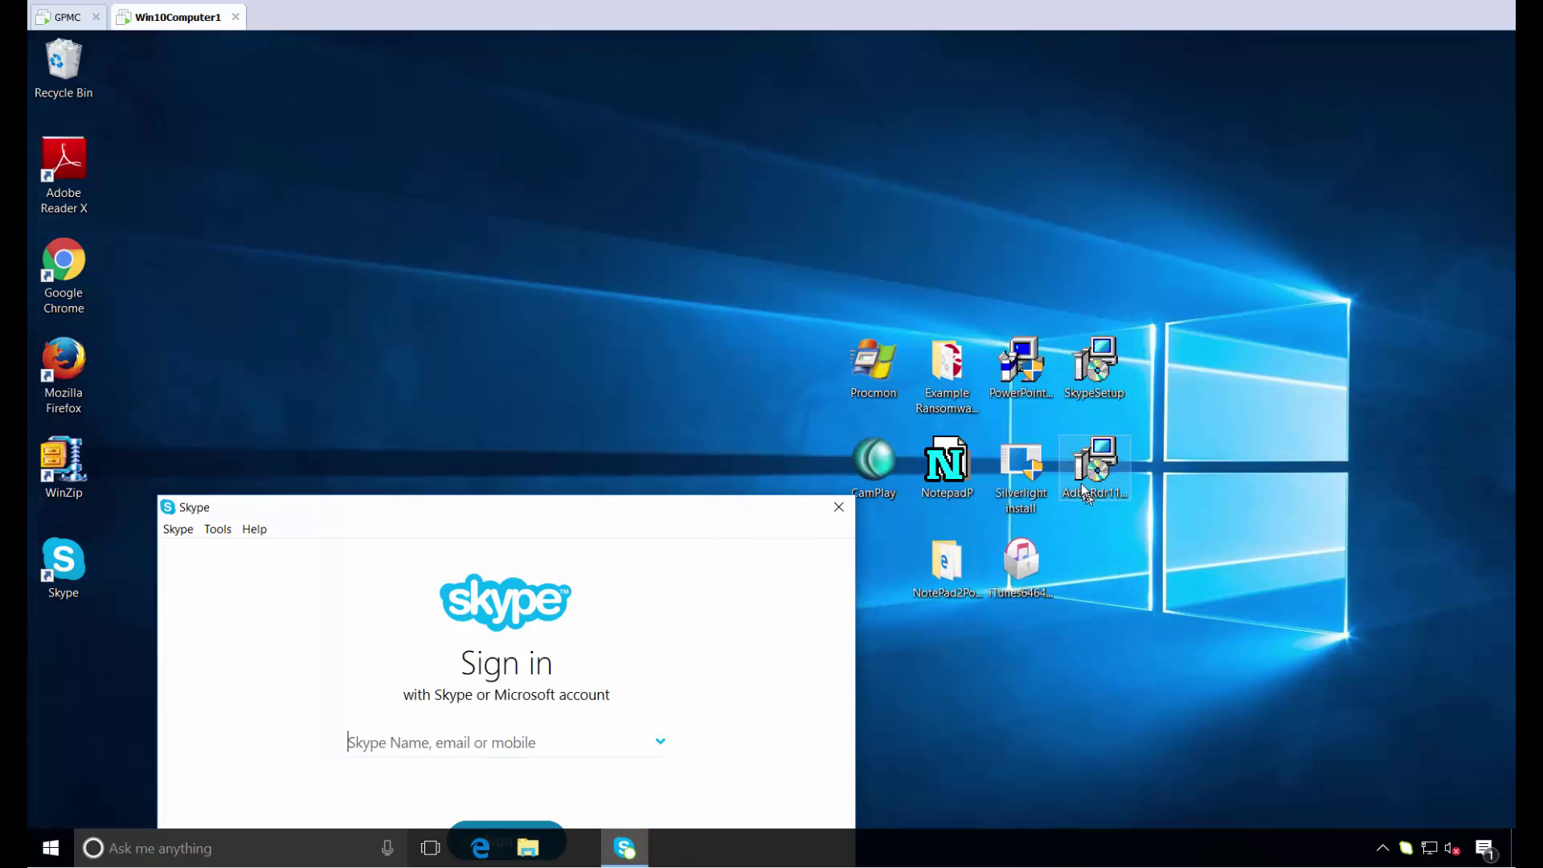
double_click(1101, 468)
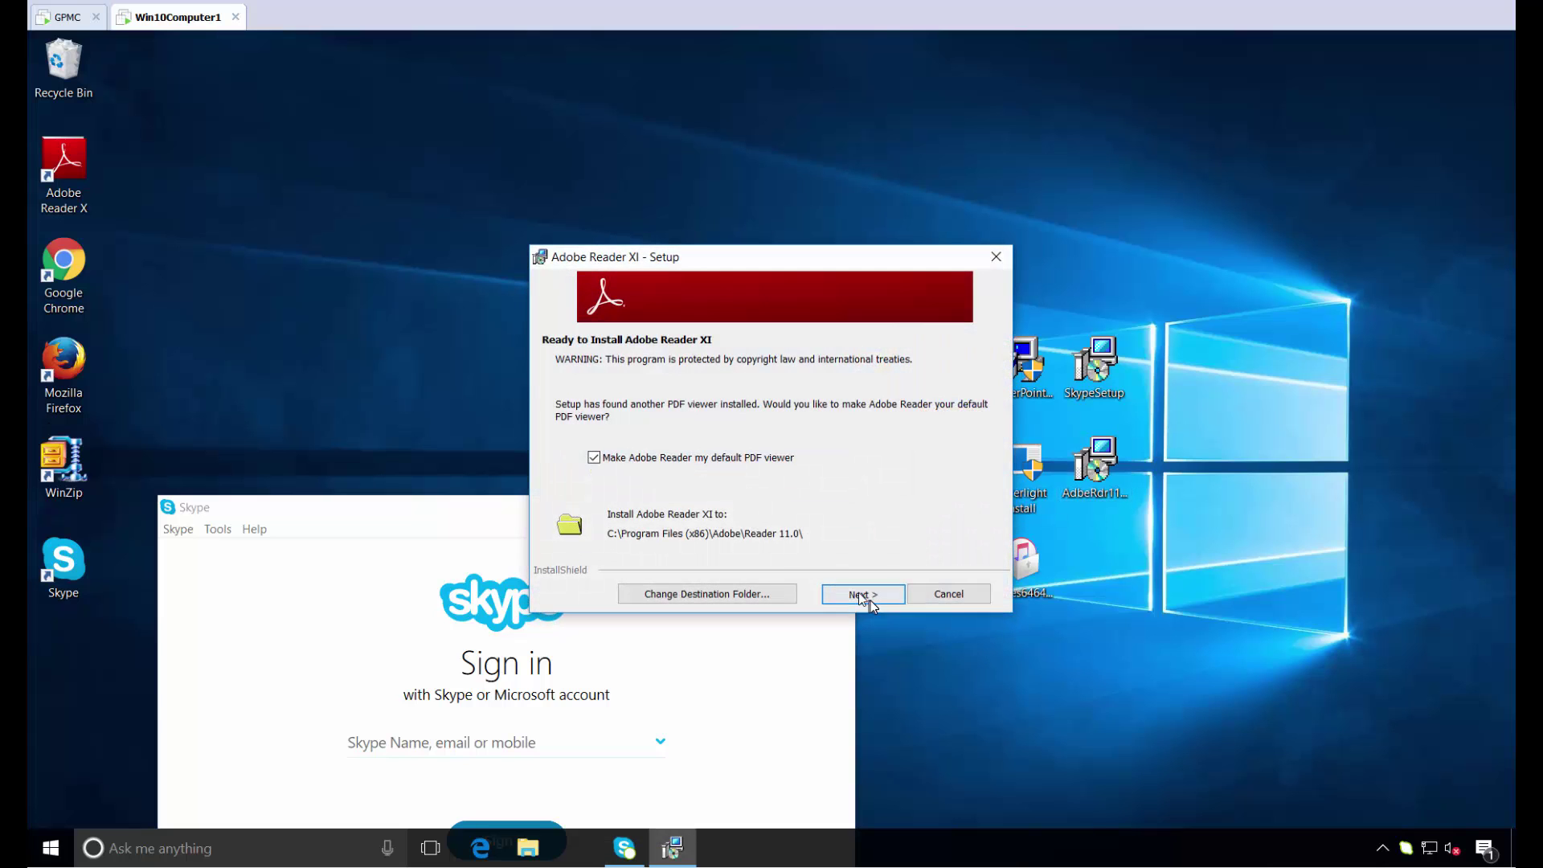
click(863, 596)
click(871, 600)
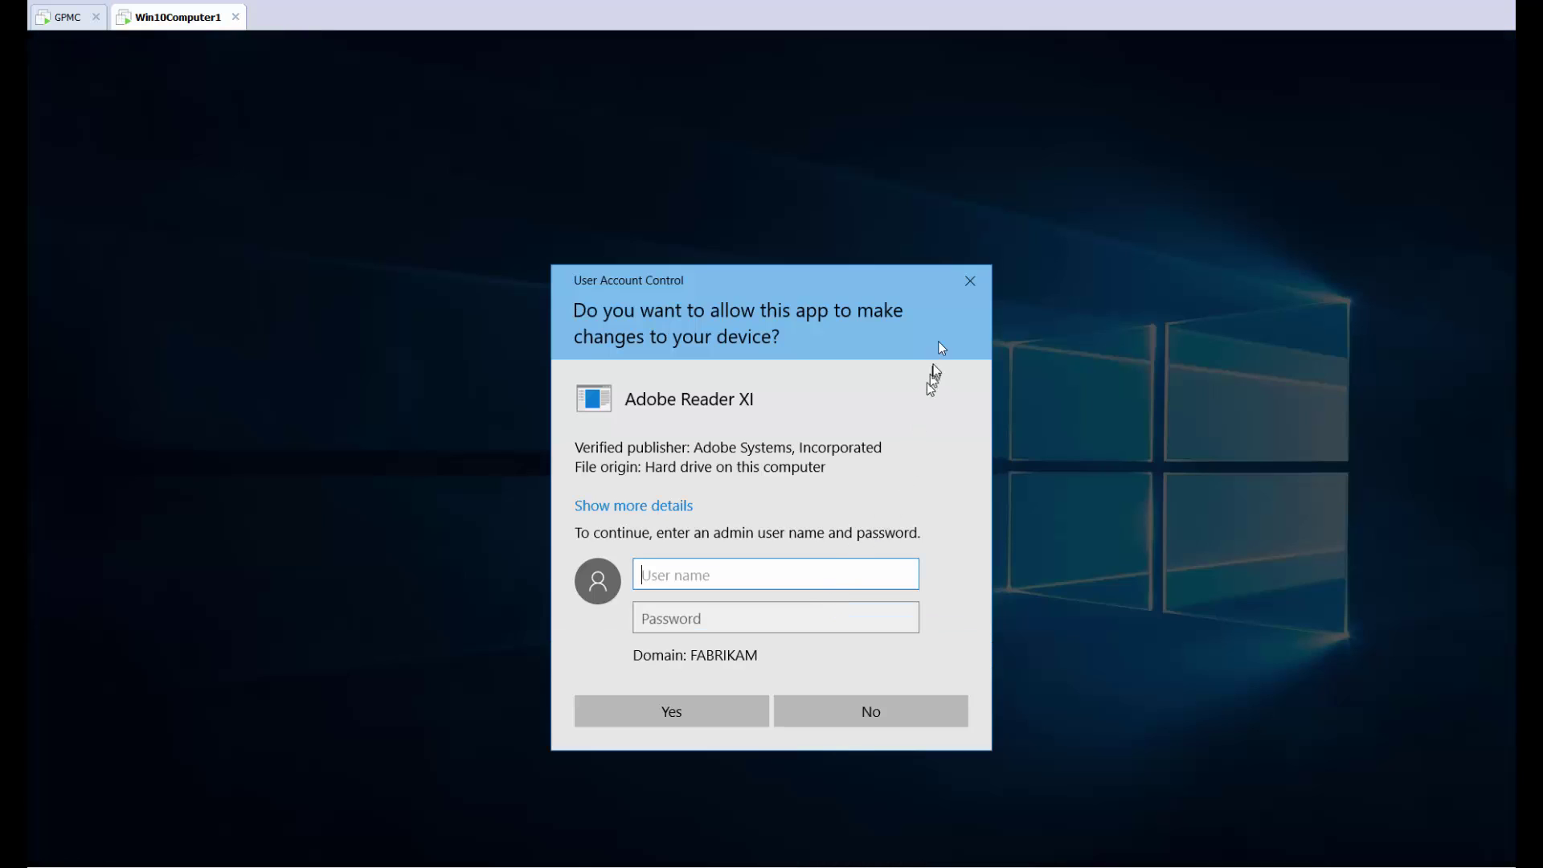
click(970, 283)
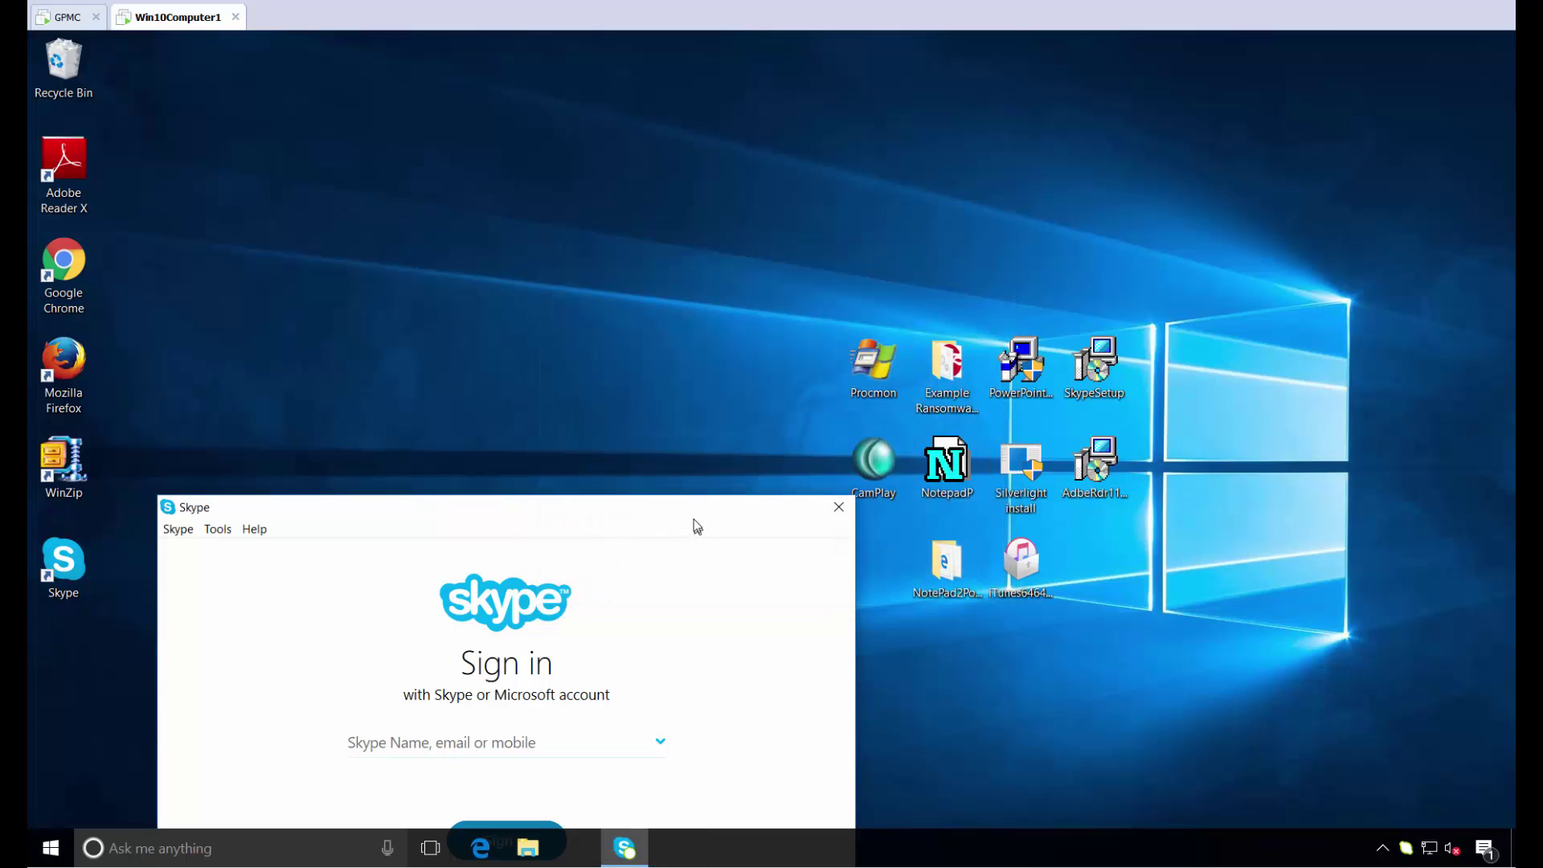
drag(693, 519, 682, 283)
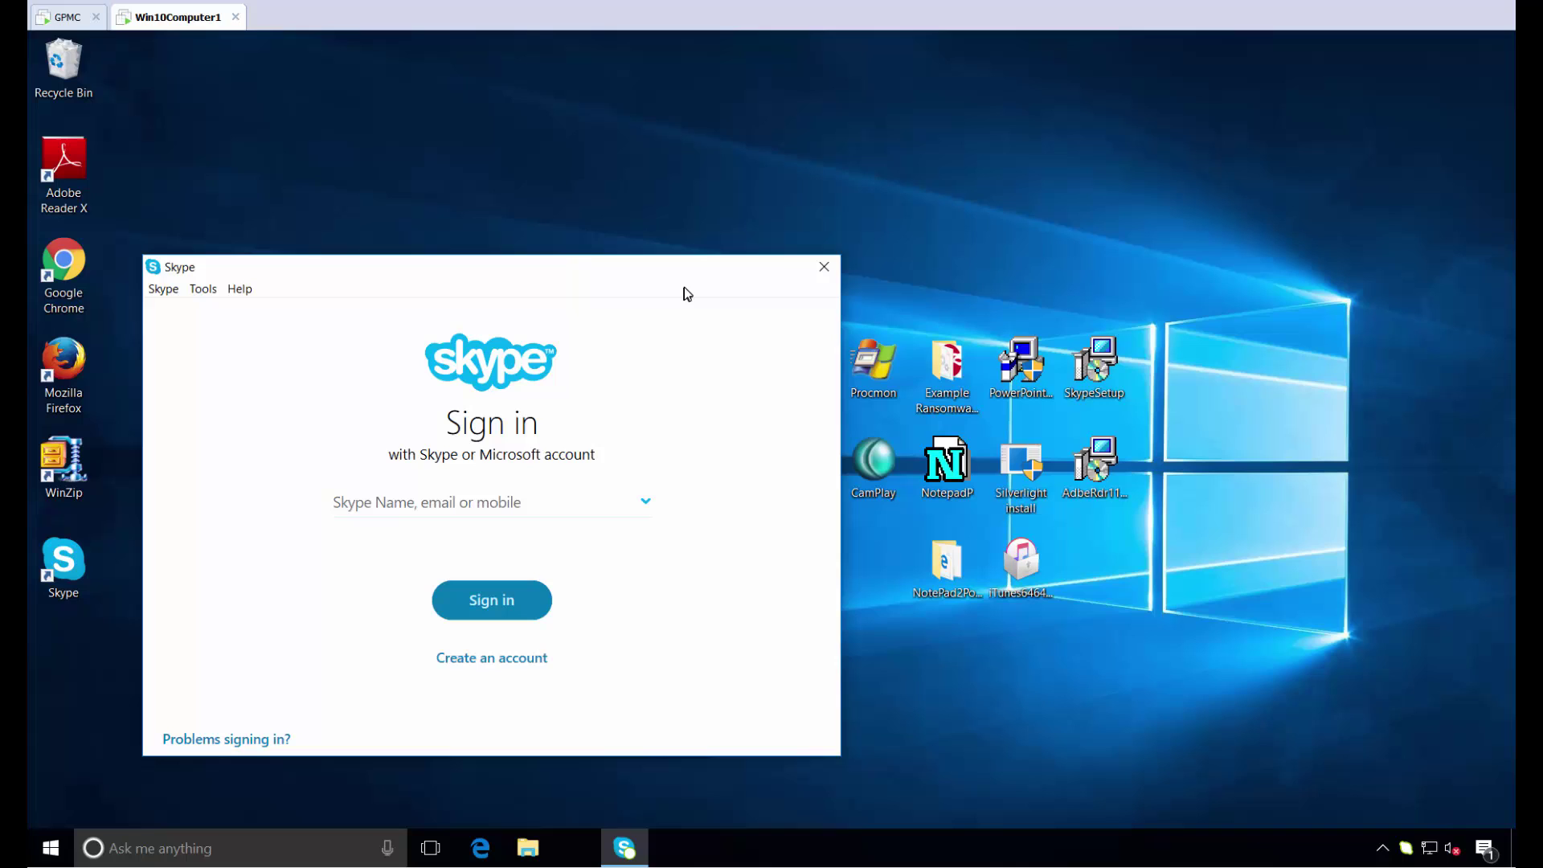
Close the Skype sign-in window
click(827, 269)
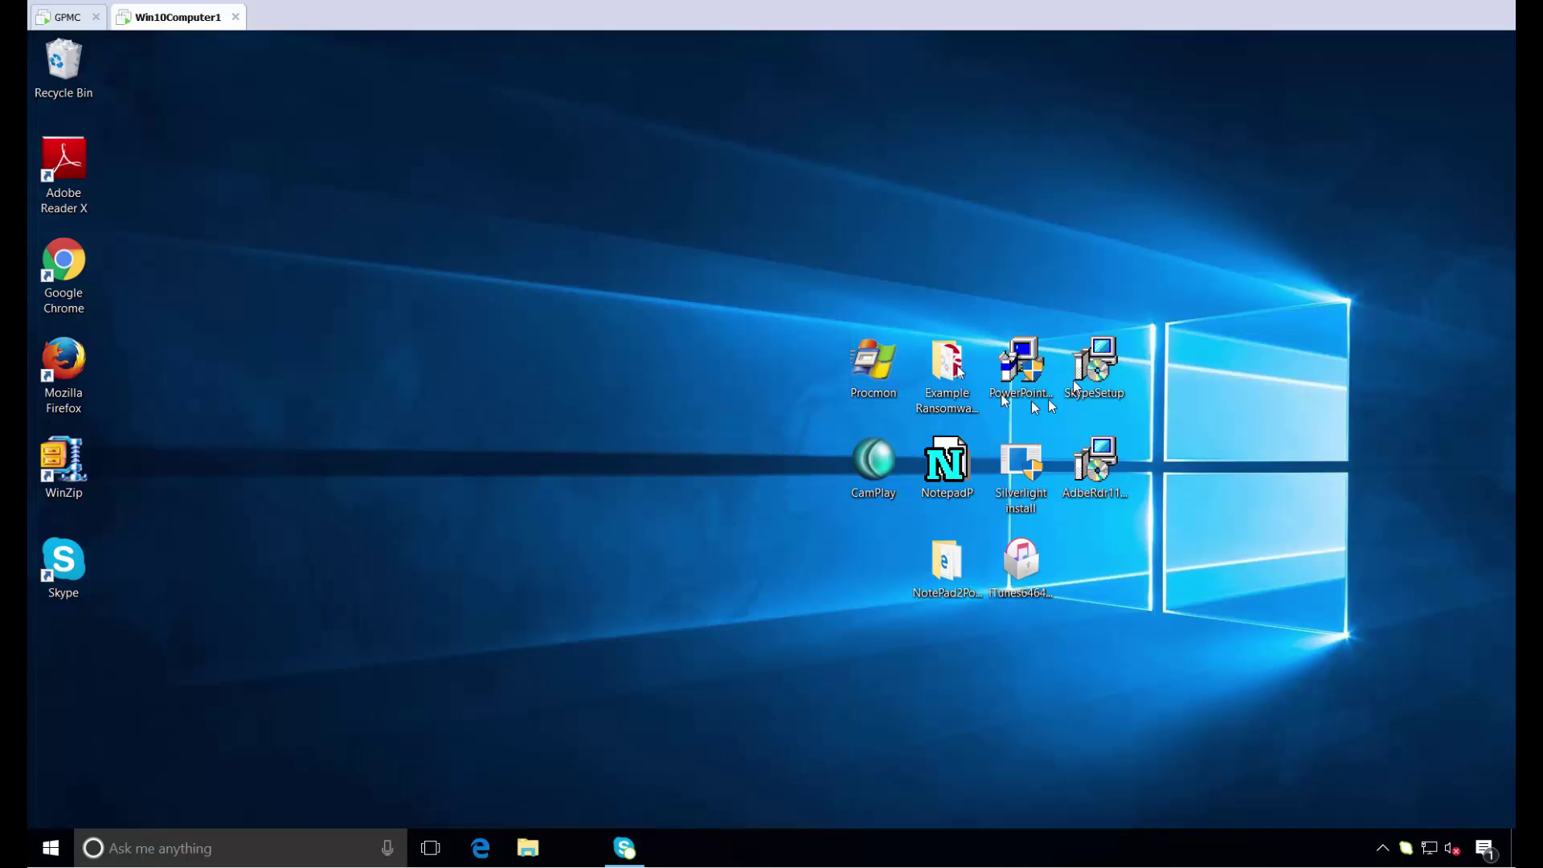